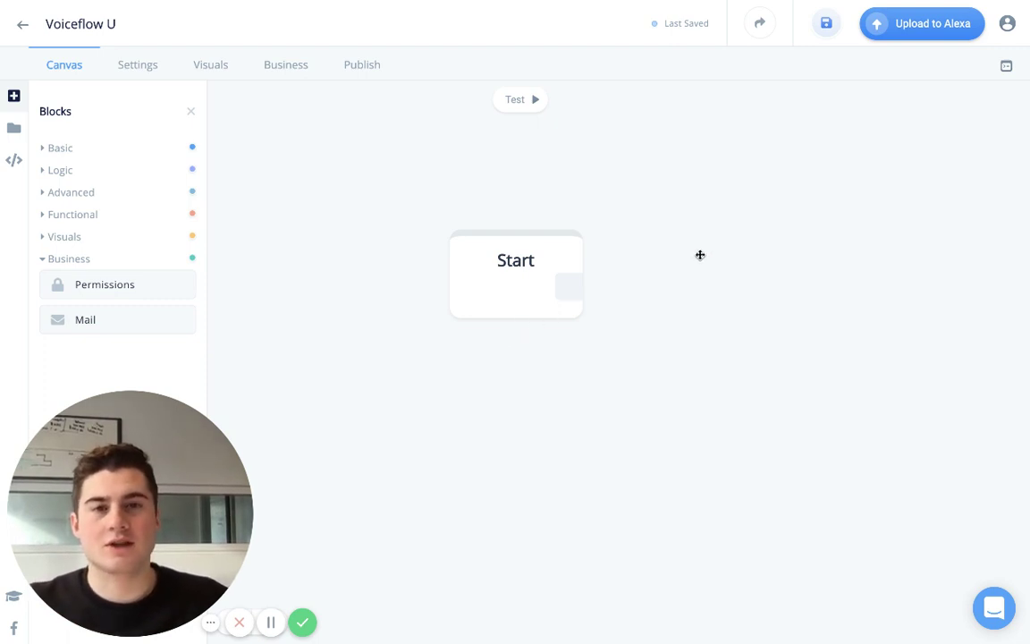
# Create a new email template in the project's business email section.
pyautogui.moveTo(700, 255)
pyautogui.mouseDown()
pyautogui.moveTo(637, 255)
pyautogui.moveTo(625, 274)
pyautogui.moveTo(667, 265)
pyautogui.moveTo(698, 234)
pyautogui.mouseUp()
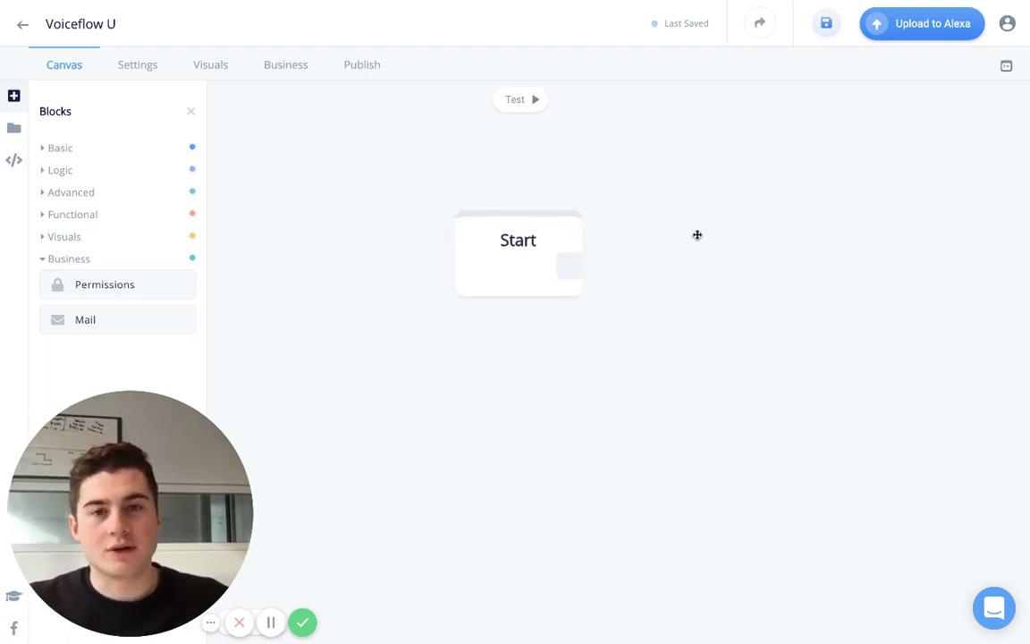
pyautogui.click(284, 66)
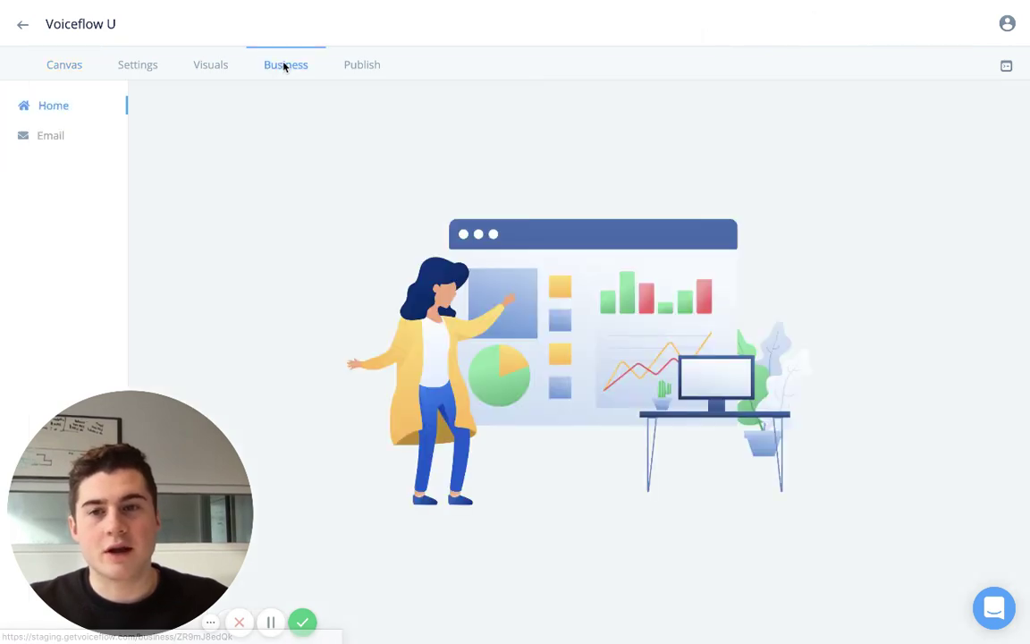
pyautogui.click(40, 137)
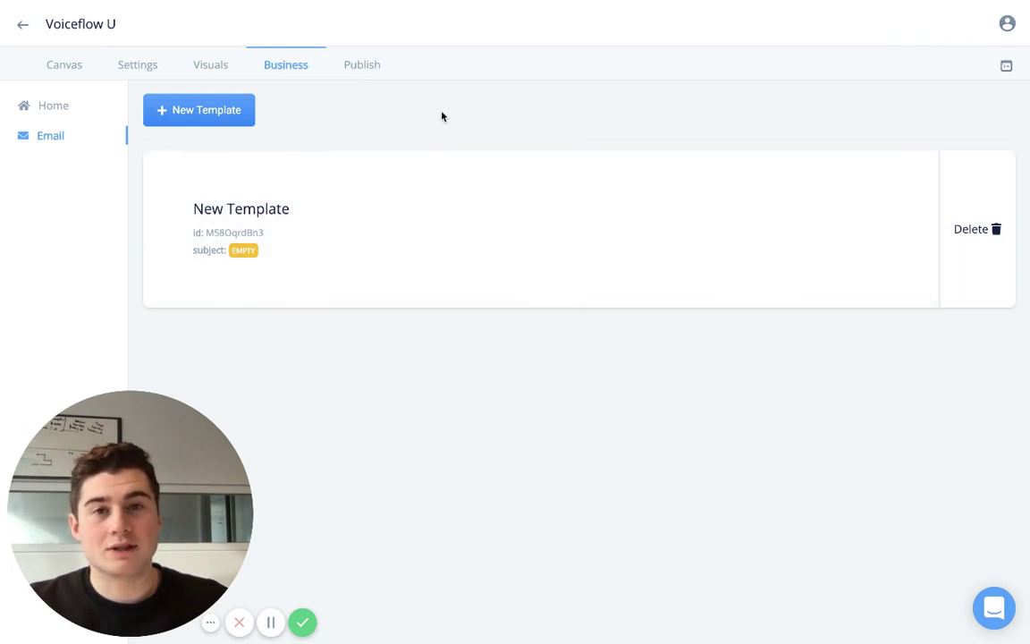
pyautogui.click(209, 111)
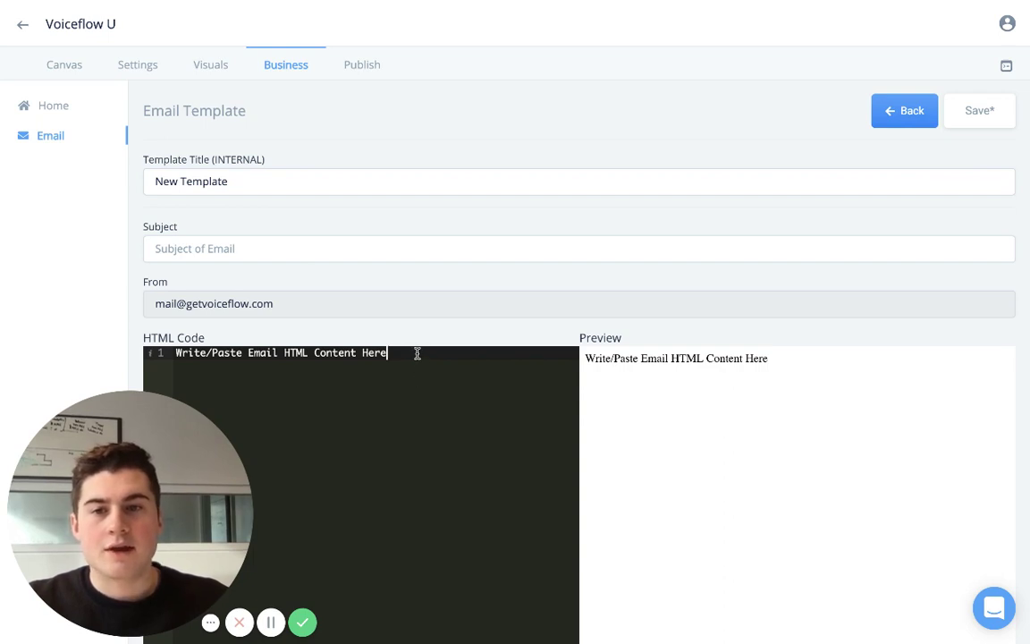
# Replace the placeholder text in the template's HTML code with the copied responsive email HTML.
pyautogui.scroll(-2, 582, 258)
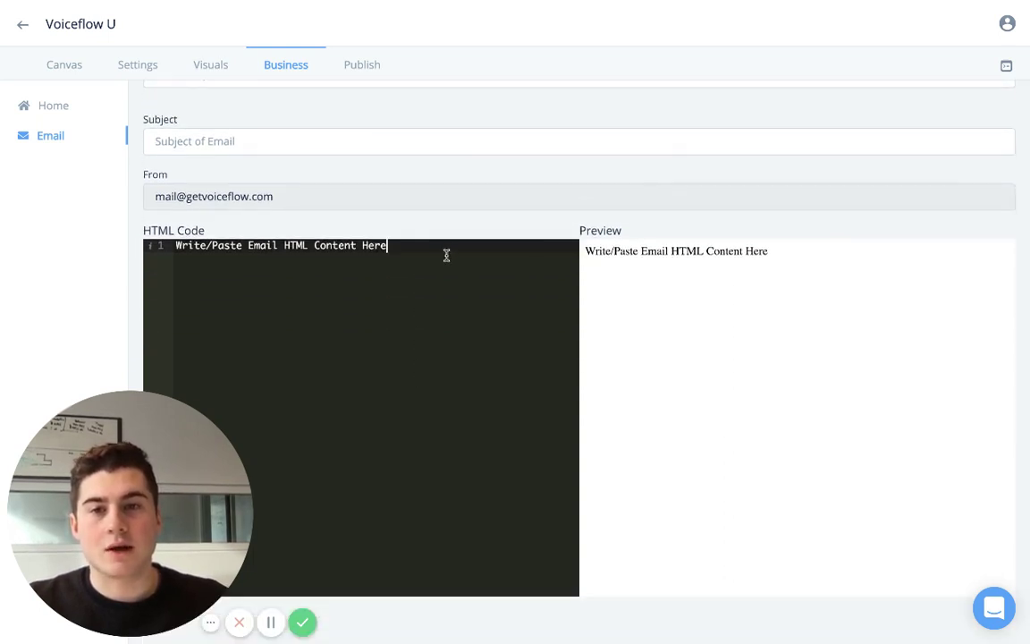
pyautogui.moveTo(449, 250); pyautogui.dragTo(171, 244)
pyautogui.press('BackSpace')
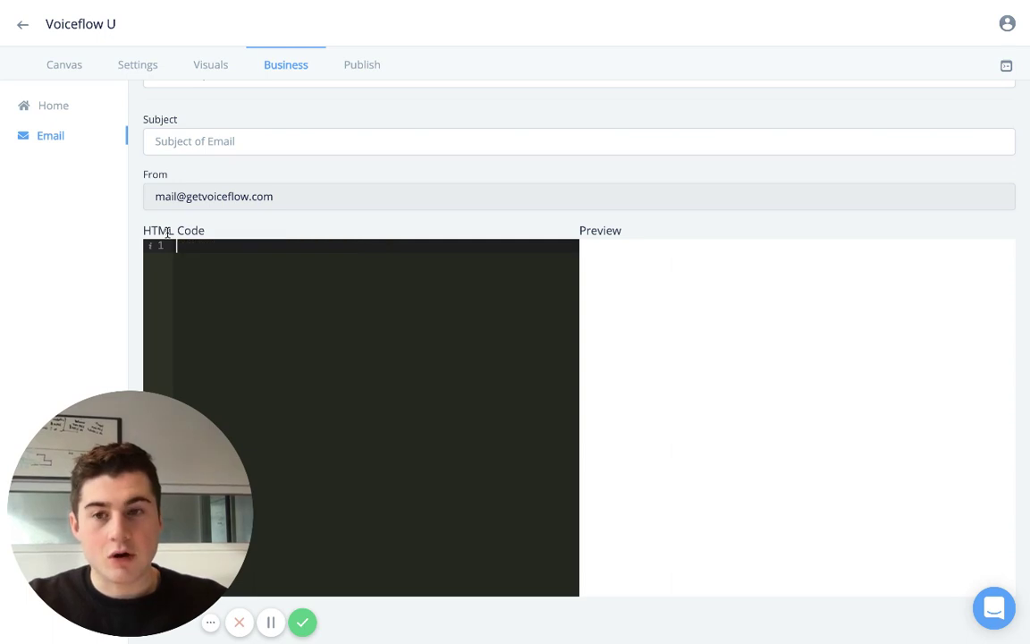
pyautogui.scroll(2, 275, 283)
pyautogui.scroll(-1, 277, 287)
pyautogui.scroll(1, 276, 287)
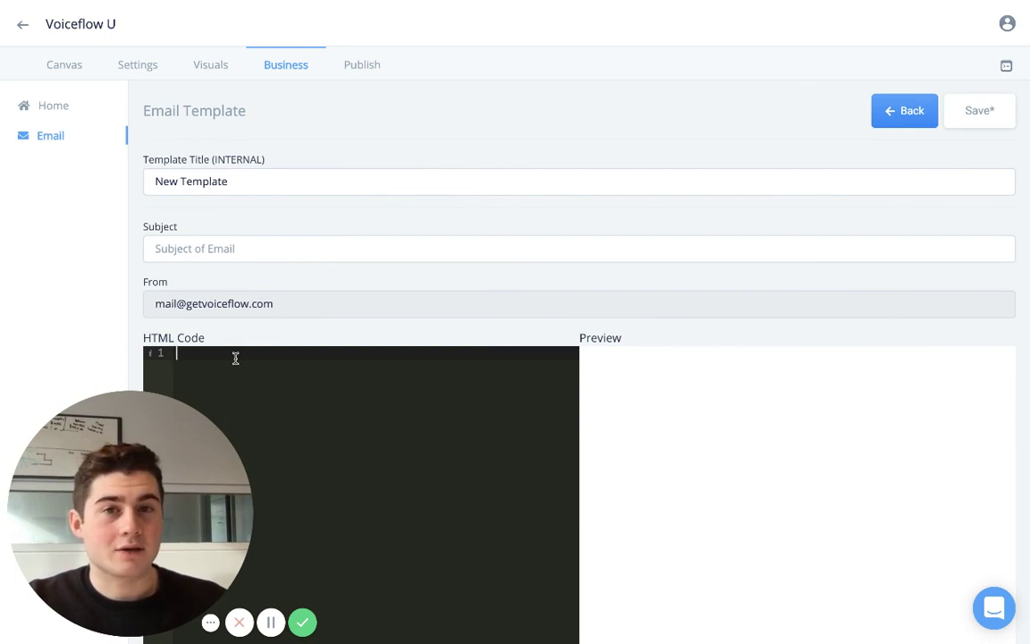
pyautogui.hotkey('ctrl', 'v')
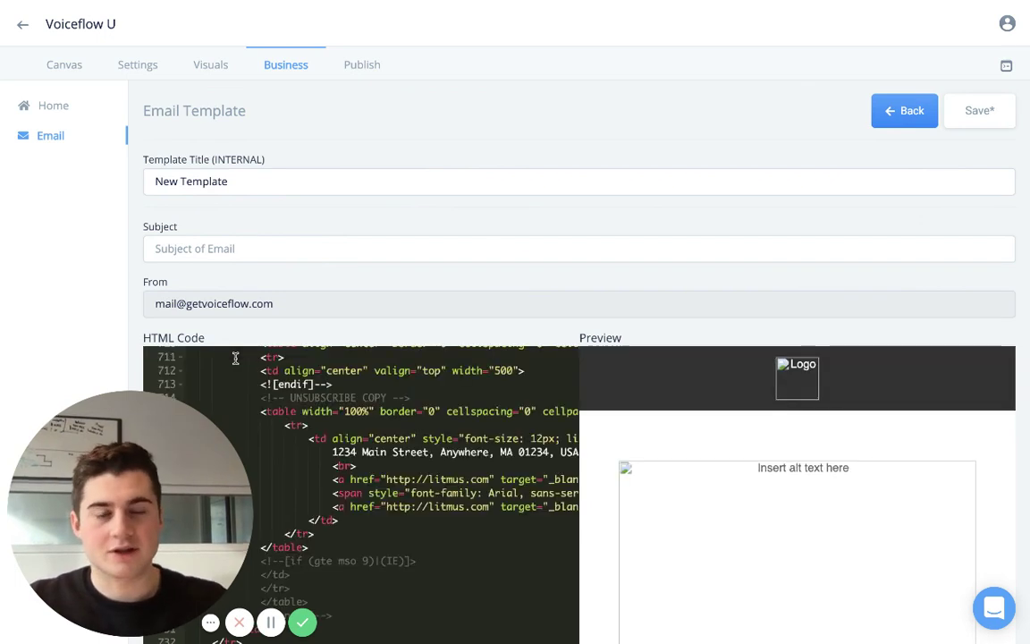
# Review the rendered email in the preview from header to footer and save the template.
pyautogui.scroll(-5, 777, 523)
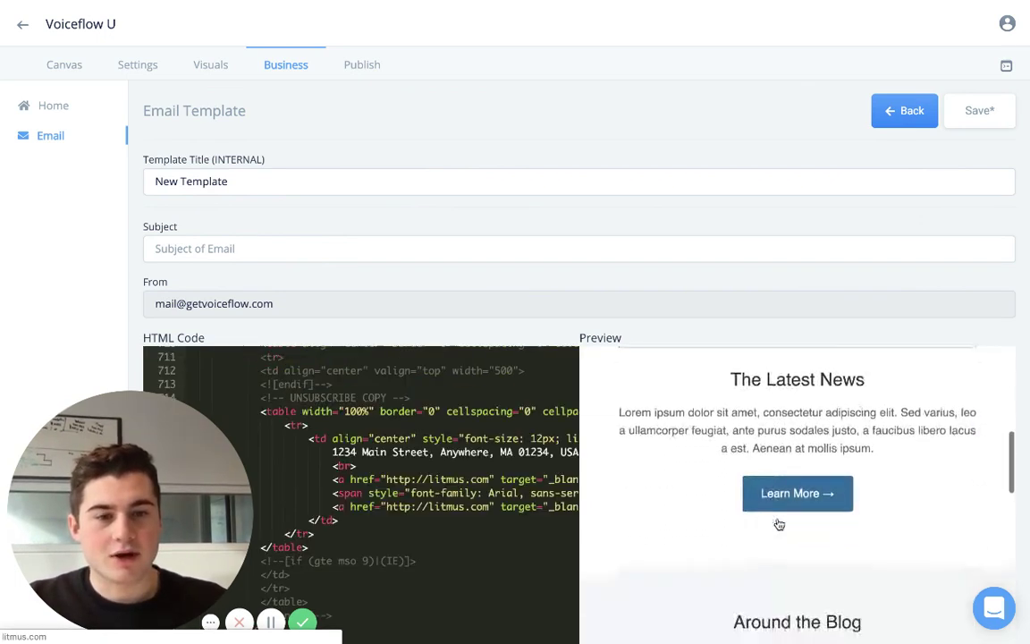
pyautogui.scroll(-10, 779, 524)
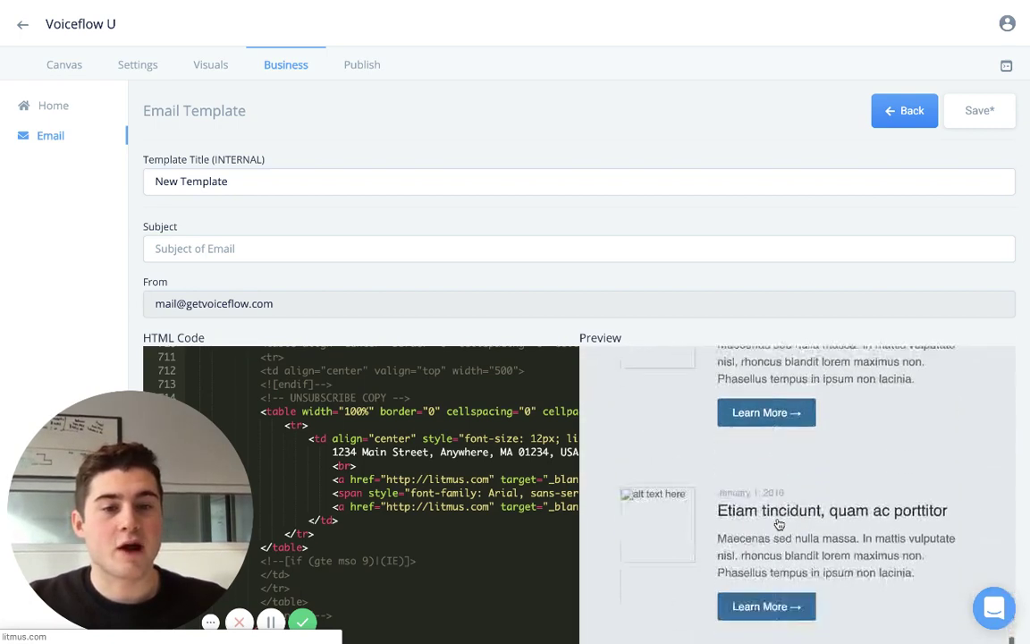
pyautogui.scroll(-5, 711, 403)
pyautogui.scroll(10, 688, 402)
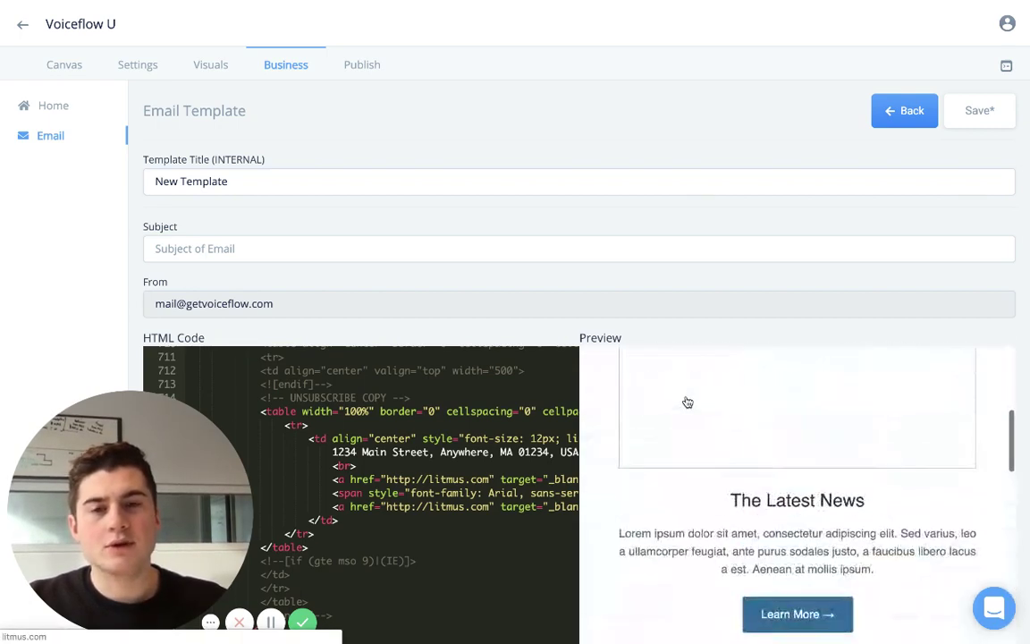
pyautogui.scroll(5, 688, 403)
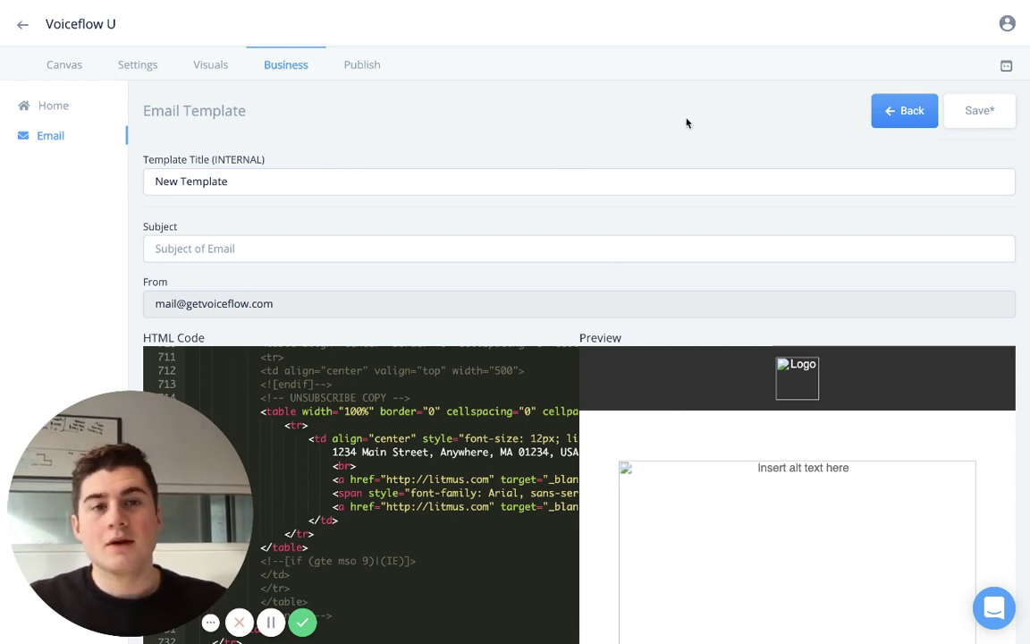
pyautogui.click(971, 115)
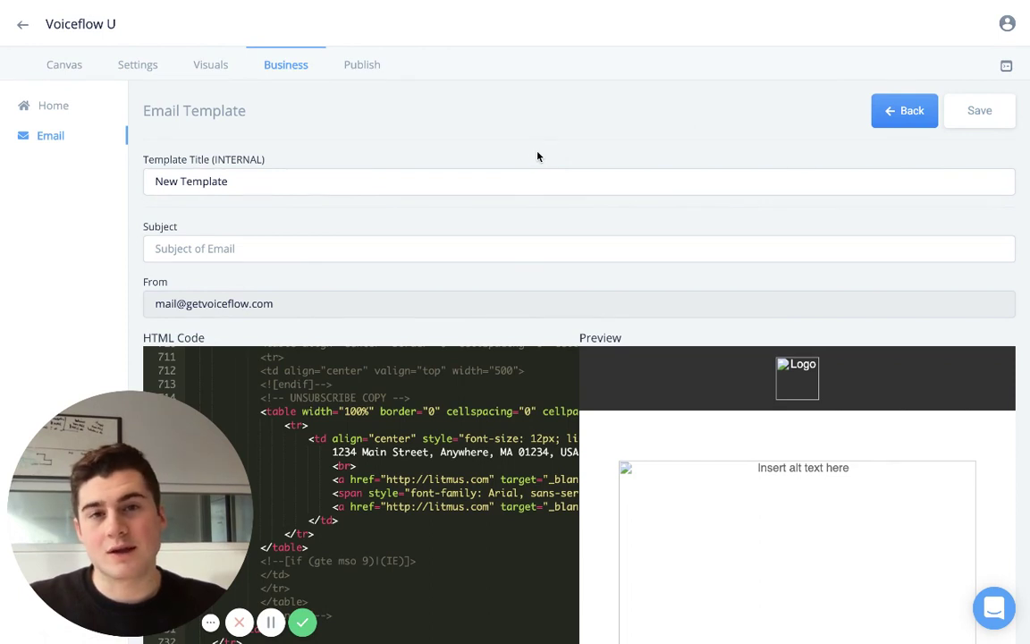
pyautogui.click(288, 251)
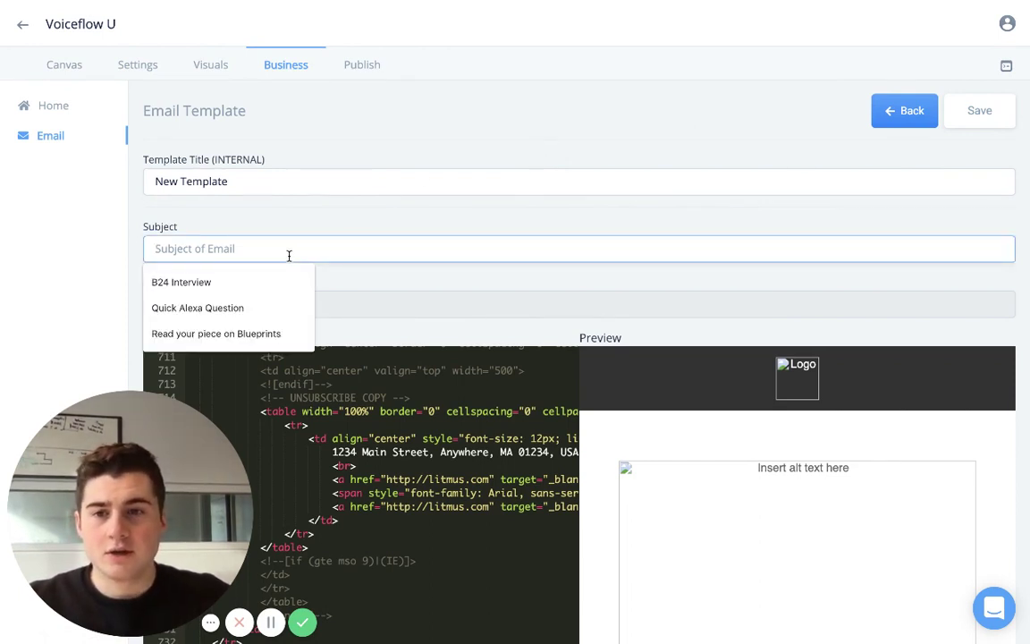
pyautogui.write('{')
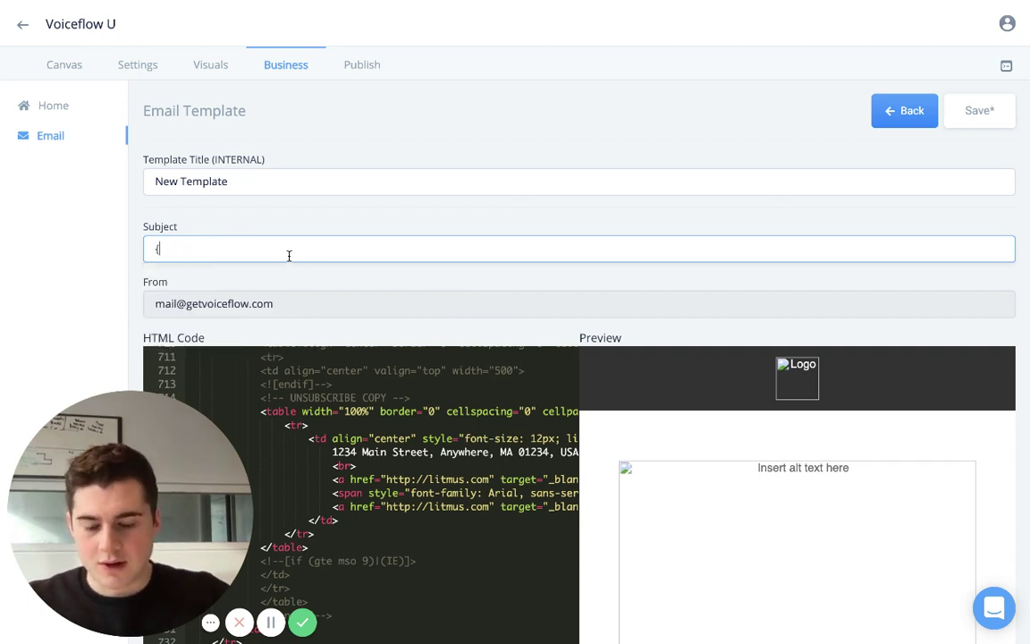
pyautogui.write('new')
pyautogui.press('BackSpace')
pyautogui.press('BackSpace')
pyautogui.press('BackSpace')
pyautogui.press('BackSpace')
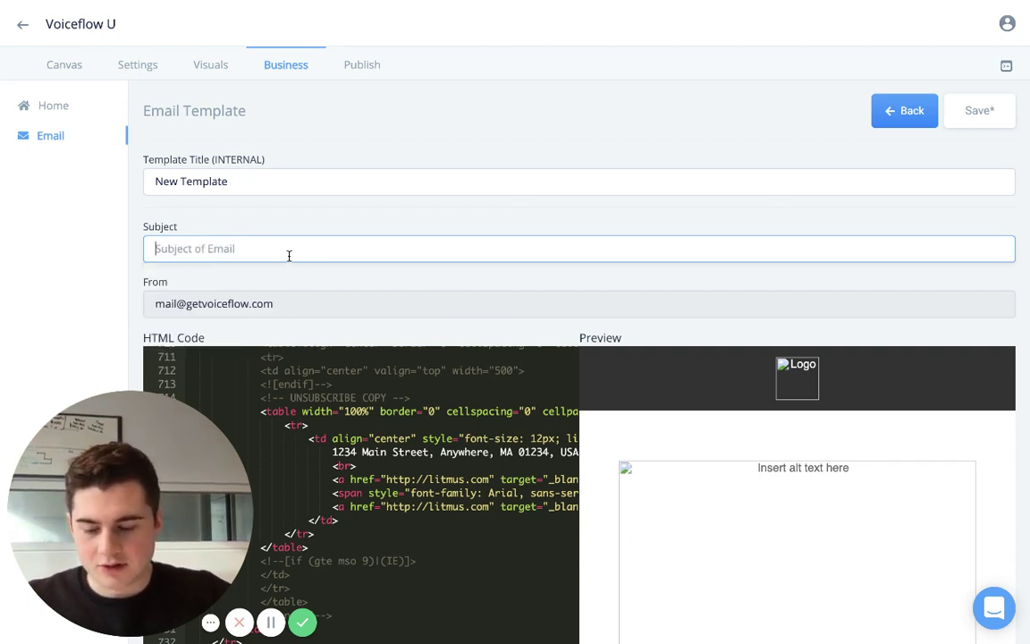
# Enter "Thanks for using our skill, {name}" as the start of the email subject.
pyautogui.write('Thanks ')
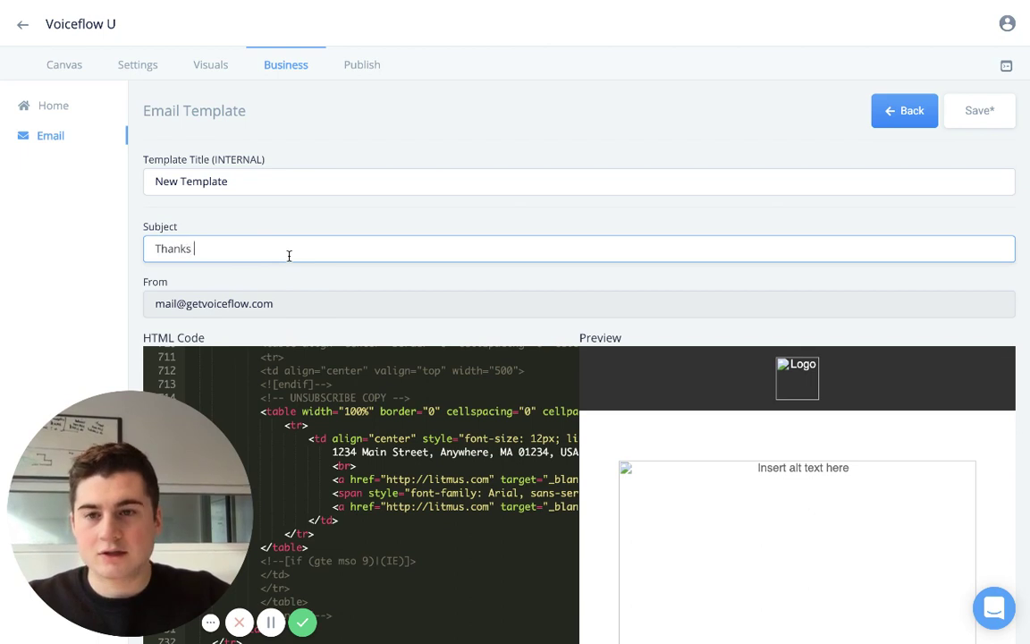
pyautogui.write('for using our s')
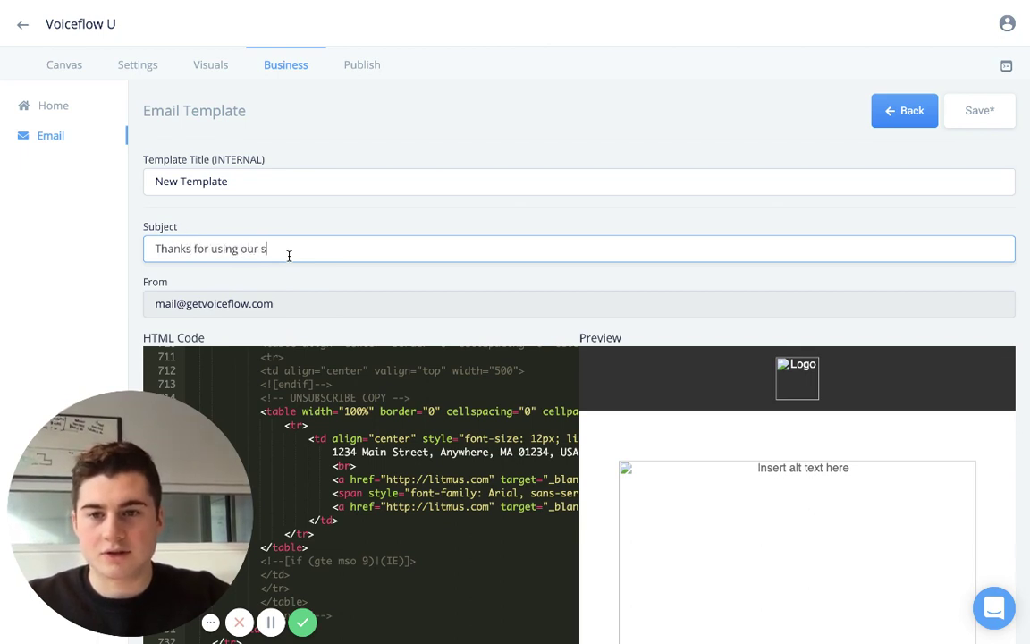
pyautogui.write('kill, {na')
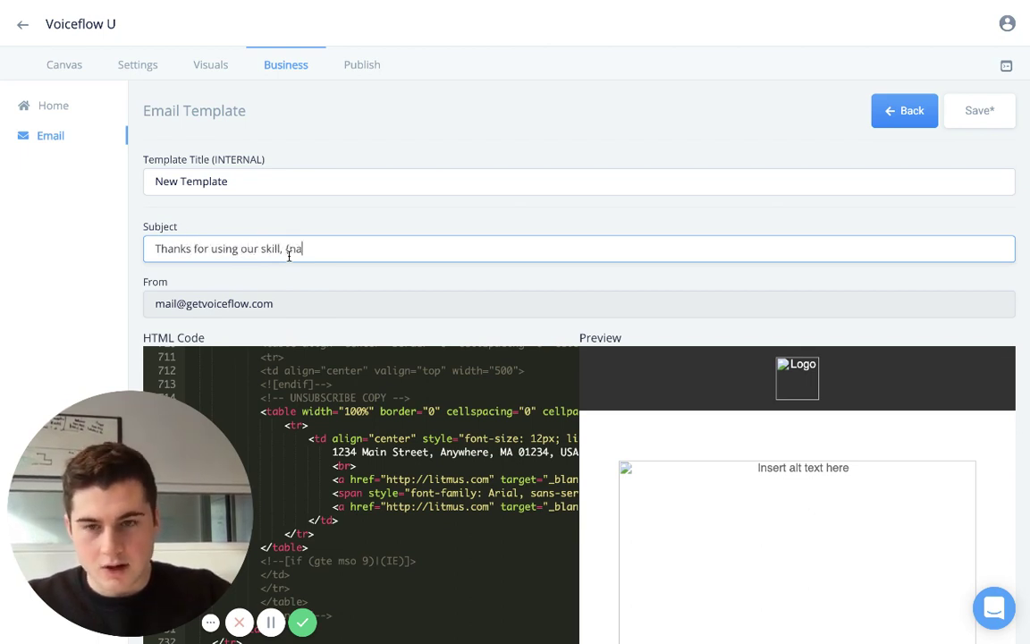
pyautogui.write('me}')
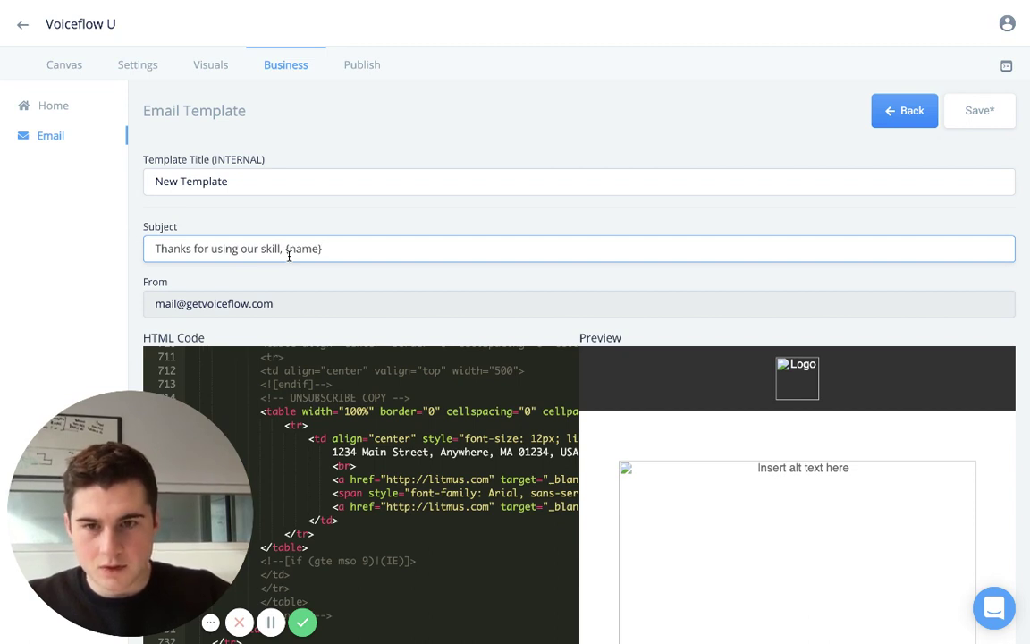
pyautogui.write(' here gu')
pyautogui.press('BackSpace')
pyautogui.press('BackSpace')
pyautogui.press('BackSpace')
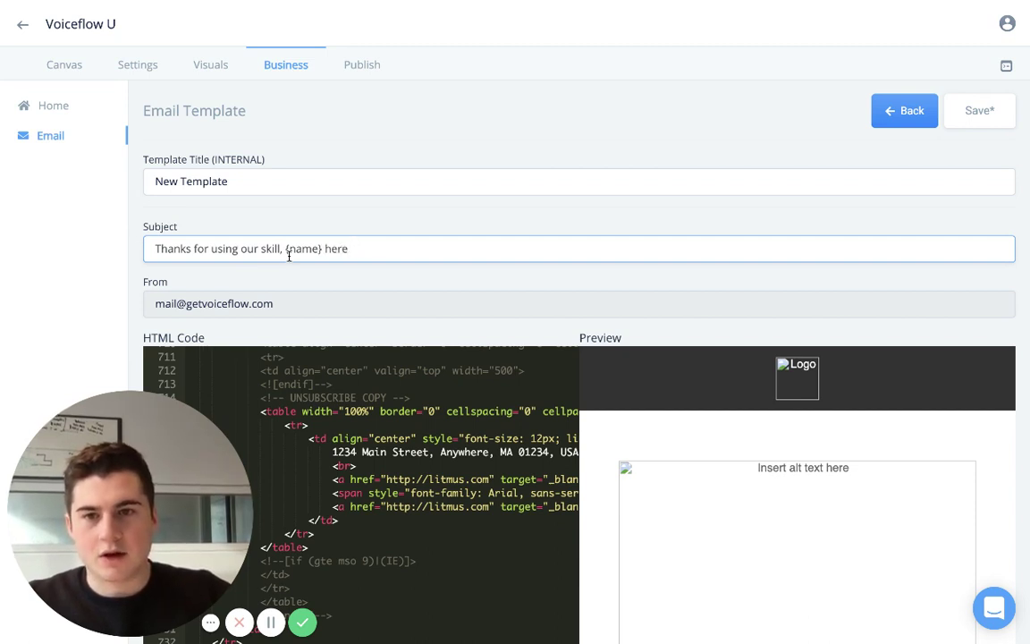
pyautogui.press('BackSpace')
pyautogui.press('BackSpace')
pyautogui.press('BackSpace')
pyautogui.press('BackSpace')
pyautogui.press('BackSpace')
# Extend the email subject after {name} with ". Here are your trip to {city} details!".
pyautogui.write('.')
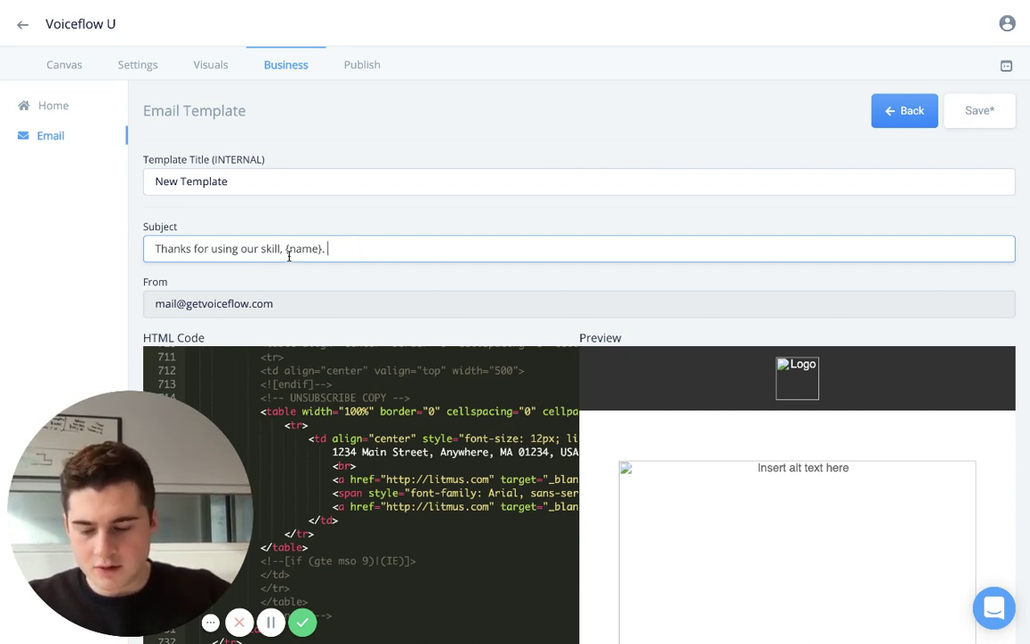
pyautogui.write(' Here are yo')
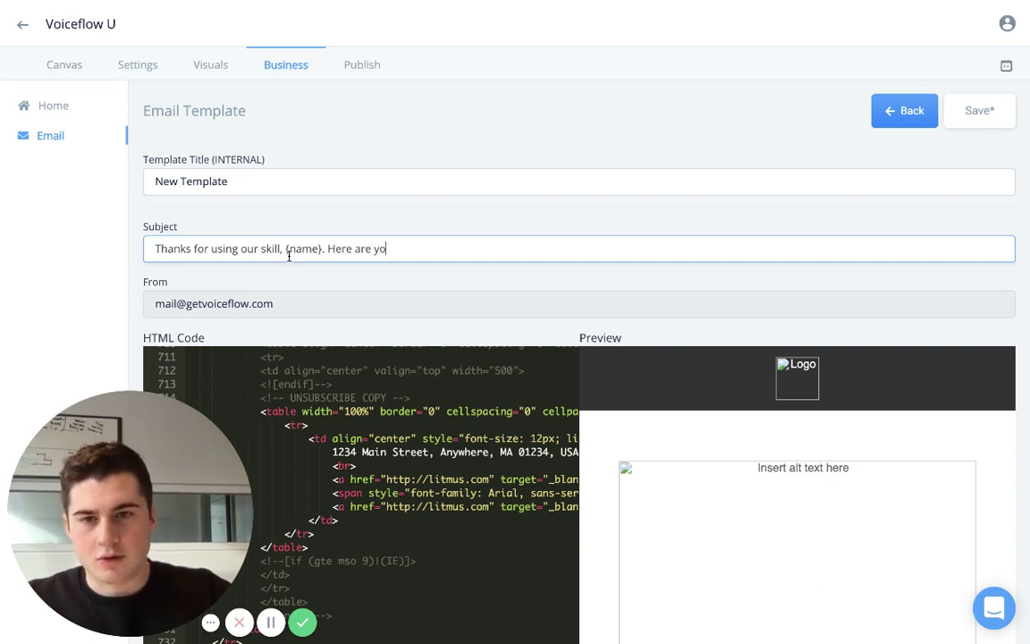
pyautogui.write('ur trip to ')
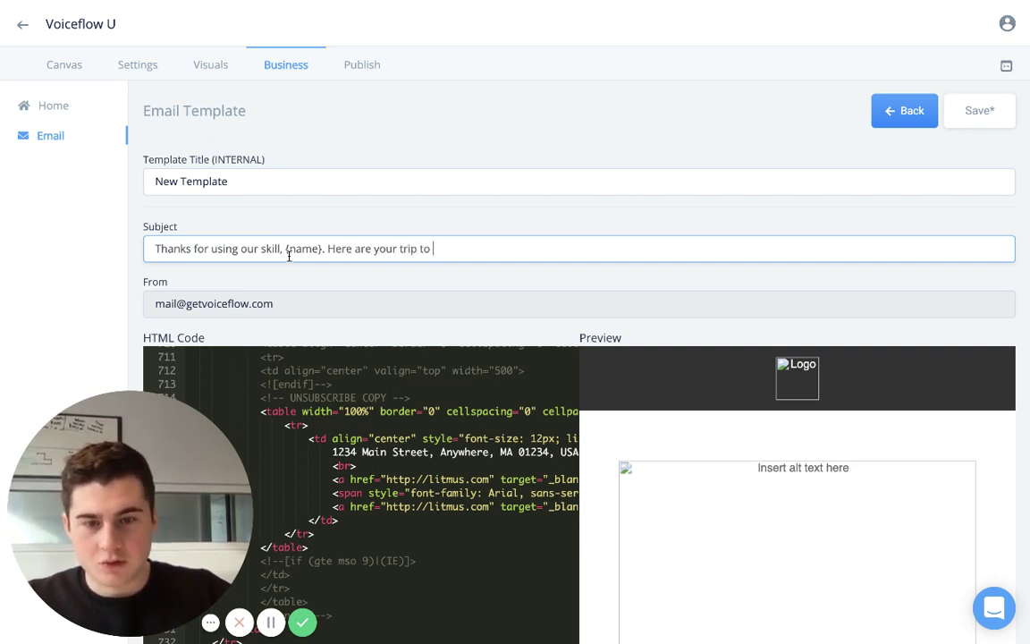
pyautogui.write('{city} d')
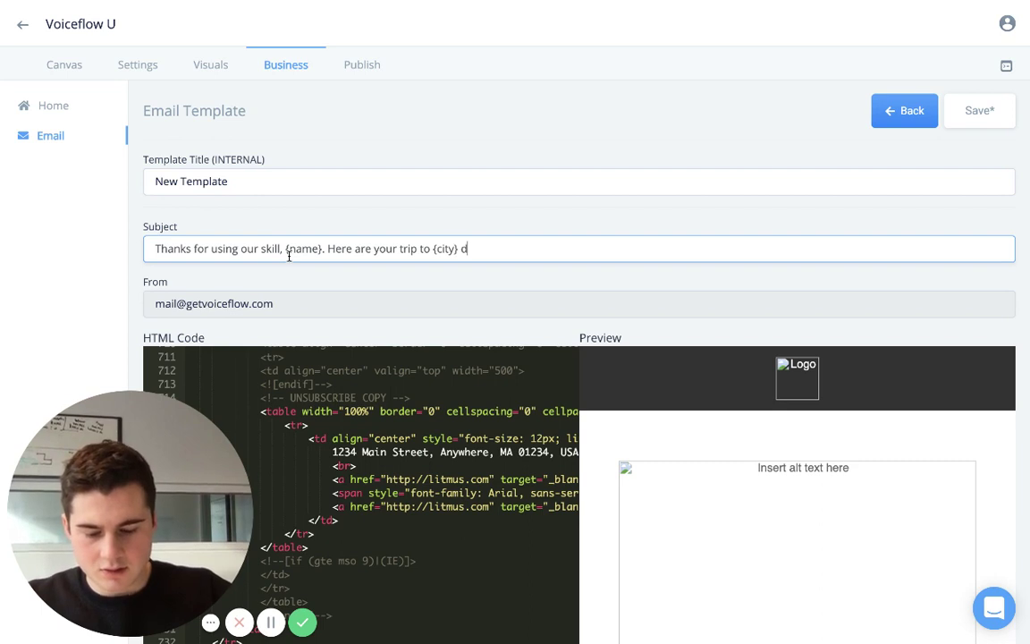
pyautogui.write('etails!')
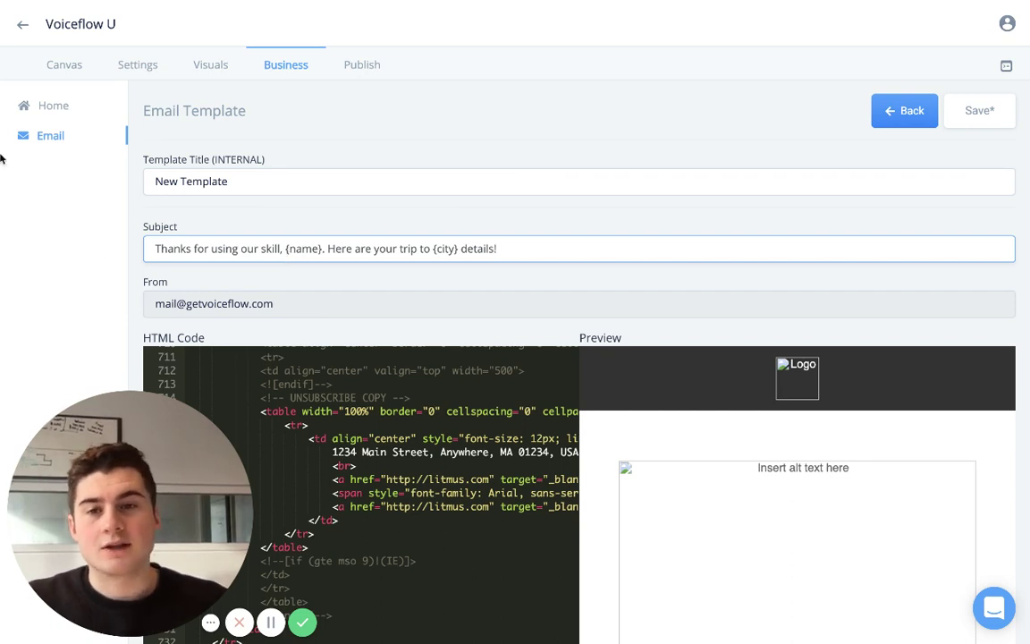
# Change the internal template title to "Email about trip".
pyautogui.scroll(-2, 458, 372)
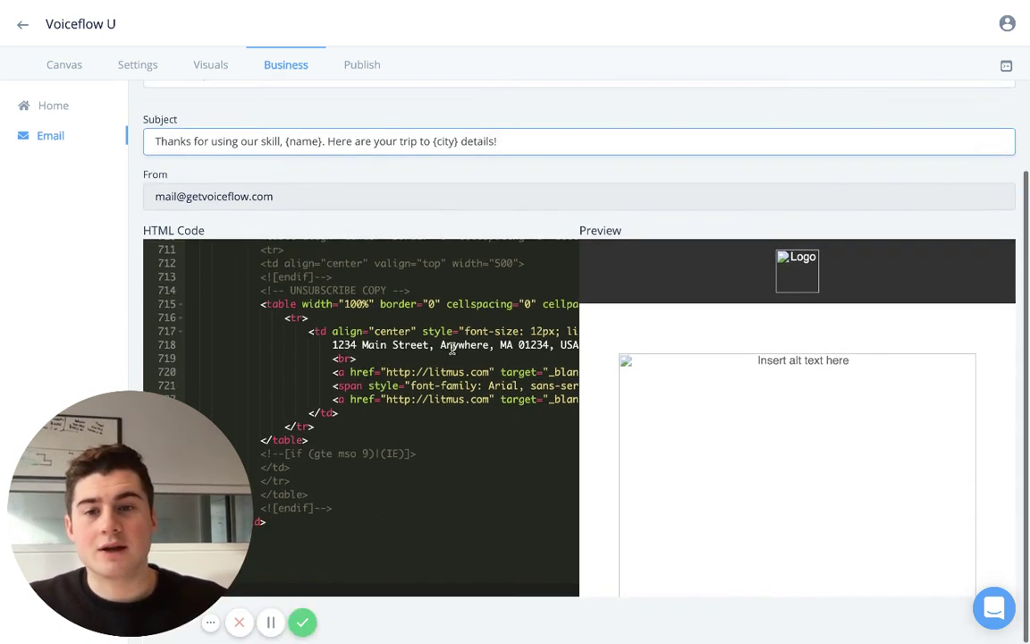
pyautogui.scroll(20, 458, 372)
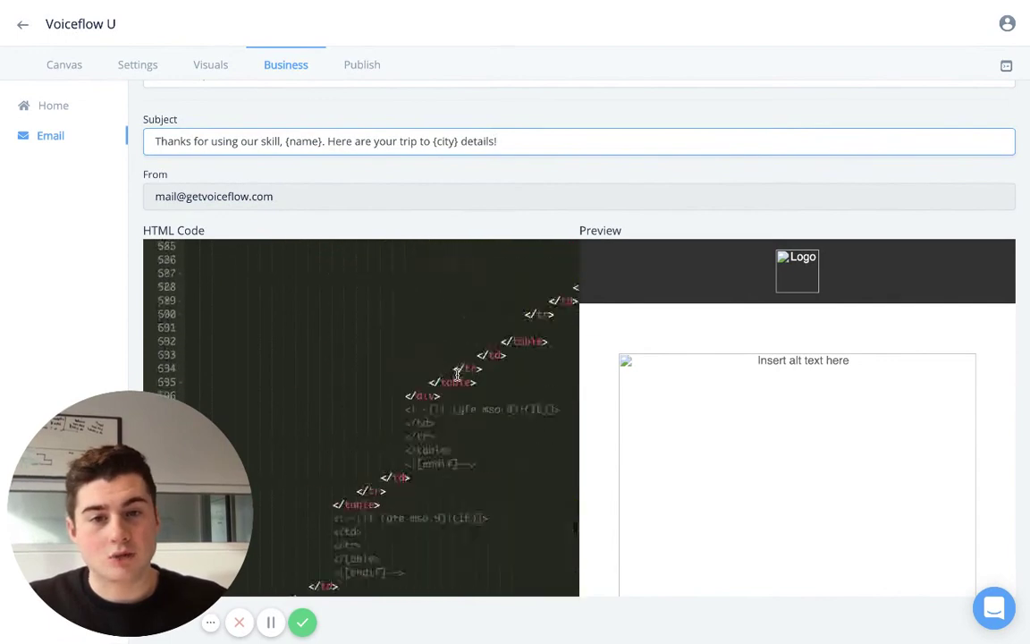
pyautogui.scroll(20, 457, 374)
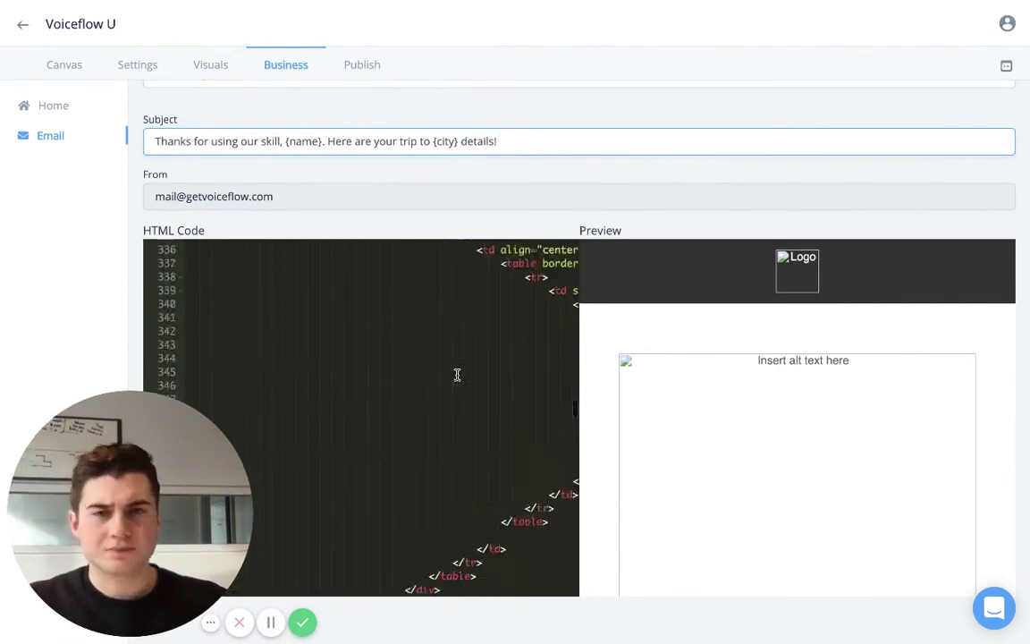
pyautogui.scroll(1, 457, 374)
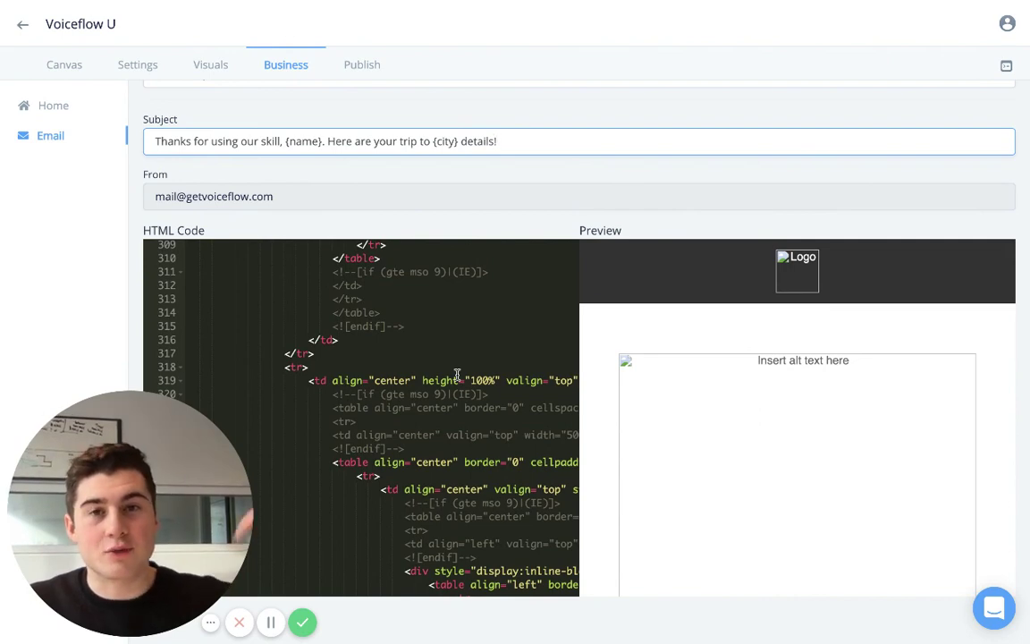
pyautogui.scroll(20, 438, 340)
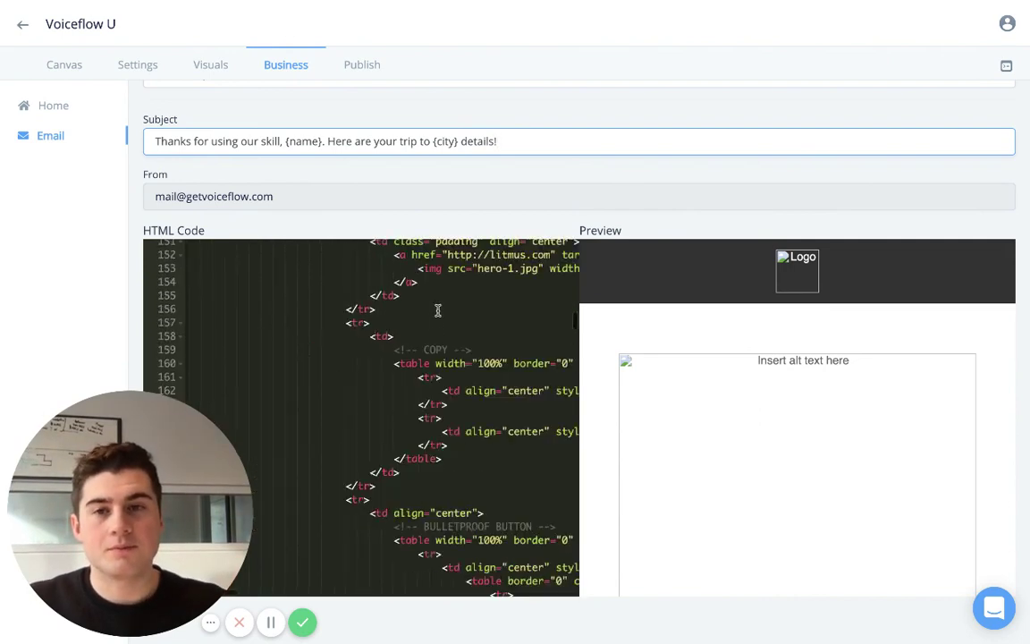
pyautogui.scroll(2, 1016, 101)
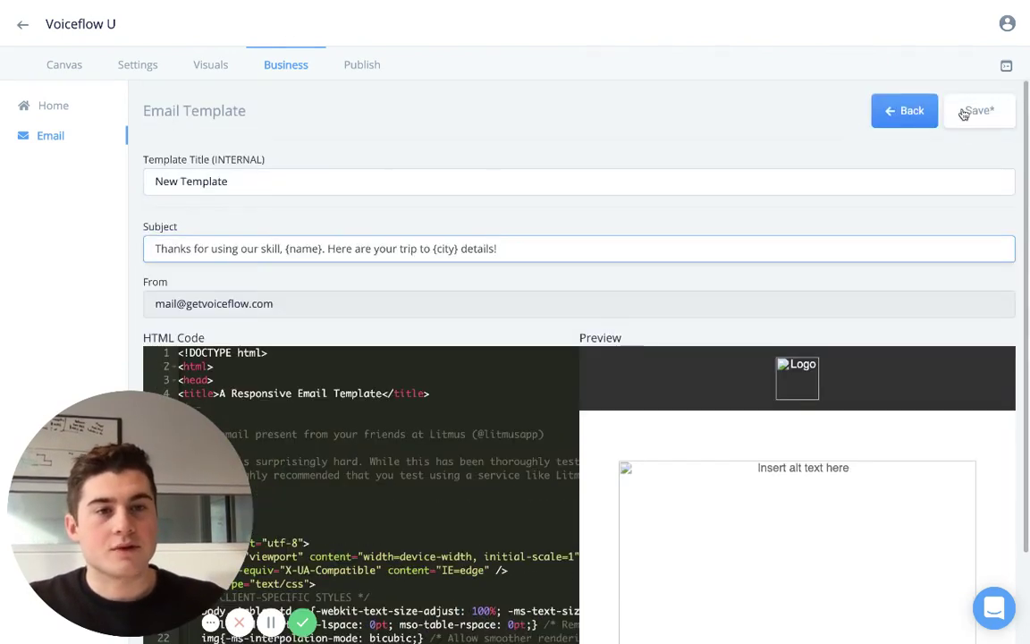
pyautogui.moveTo(393, 168); pyautogui.dragTo(110, 158)
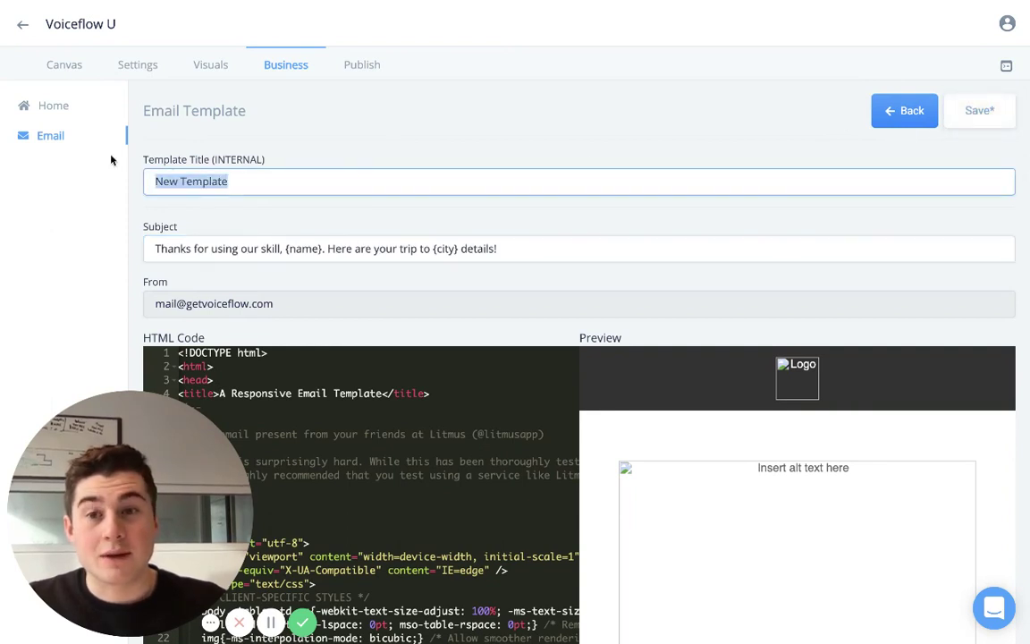
pyautogui.write('Email ')
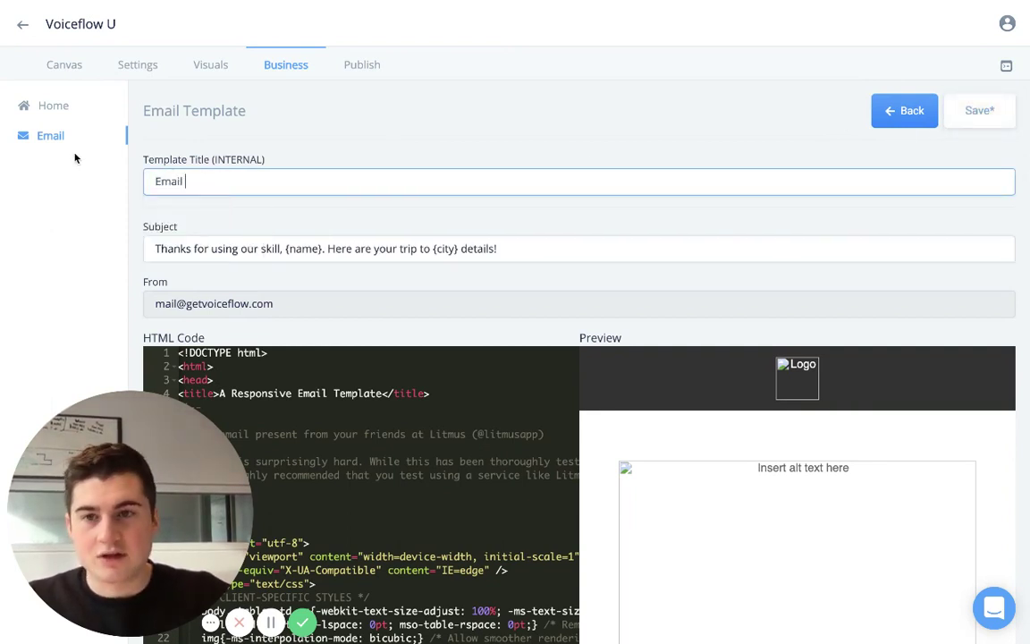
pyautogui.write('about trip')
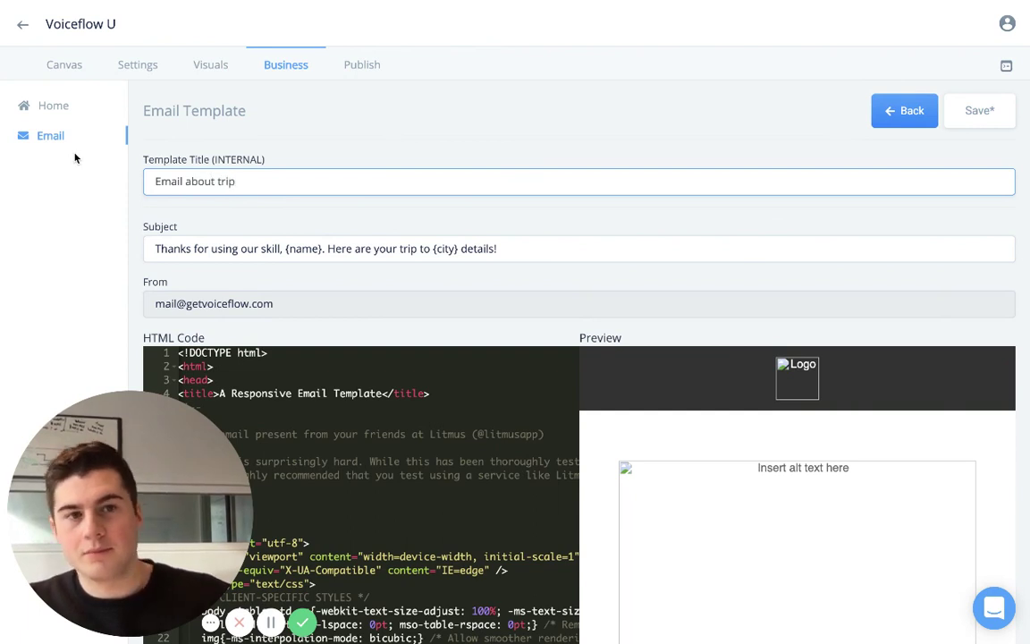
# Save the email template and return to the project's canvas.
pyautogui.click(982, 112)
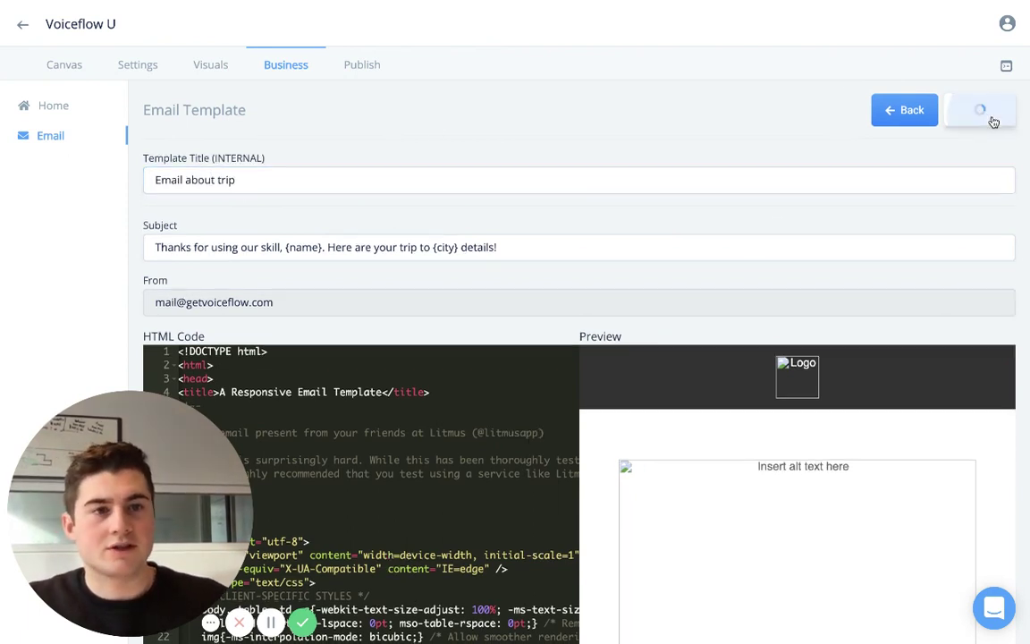
pyautogui.click(71, 65)
# Add a Mail block to the right of the Start block and connect Start to it.
pyautogui.scroll(-3, 372, 364)
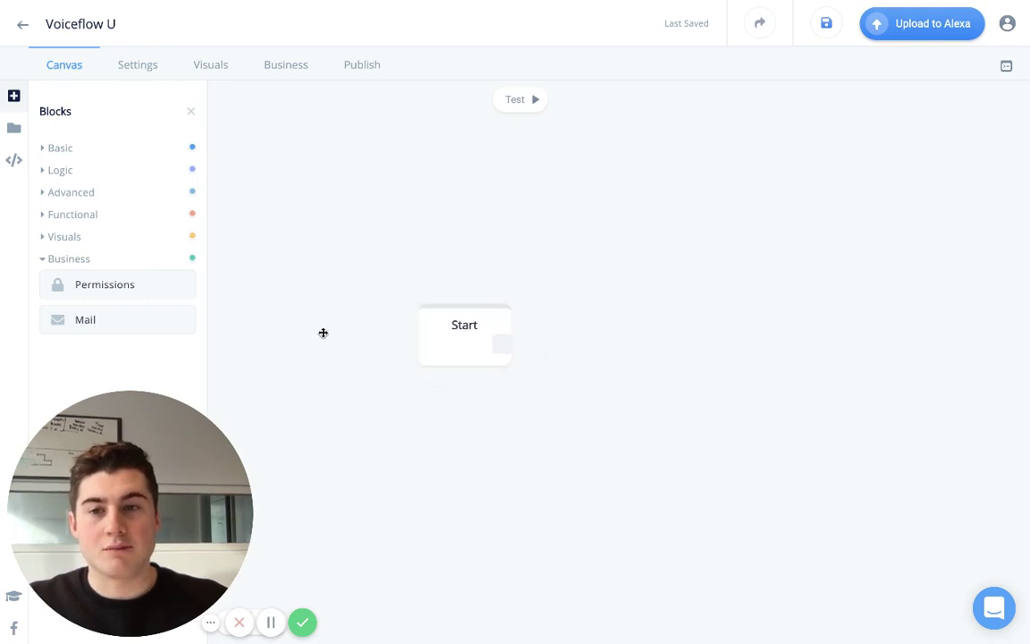
pyautogui.moveTo(133, 335); pyautogui.dragTo(624, 334)
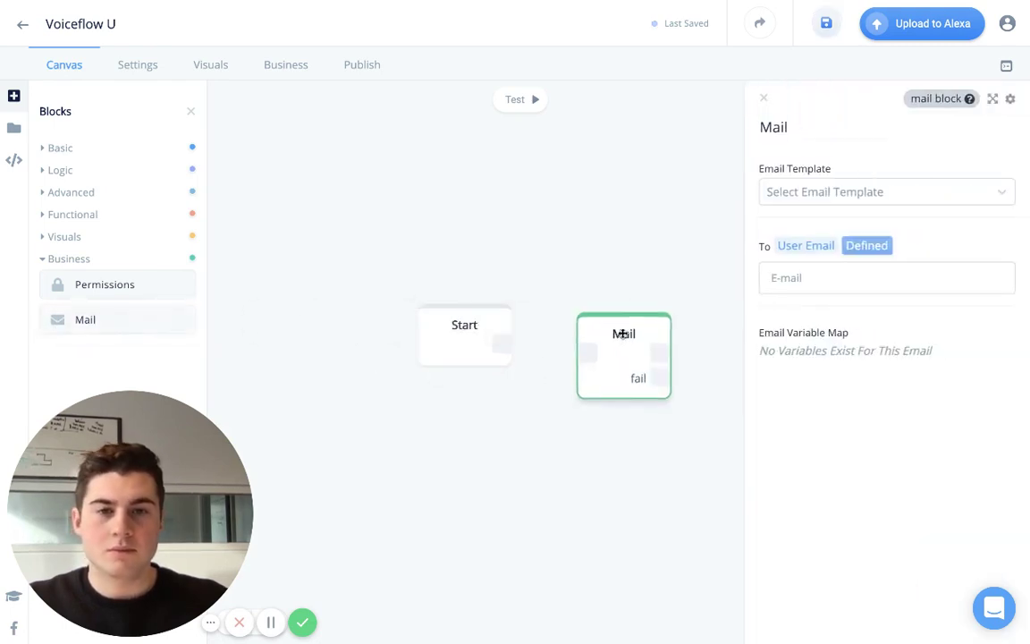
pyautogui.moveTo(502, 350); pyautogui.dragTo(603, 326)
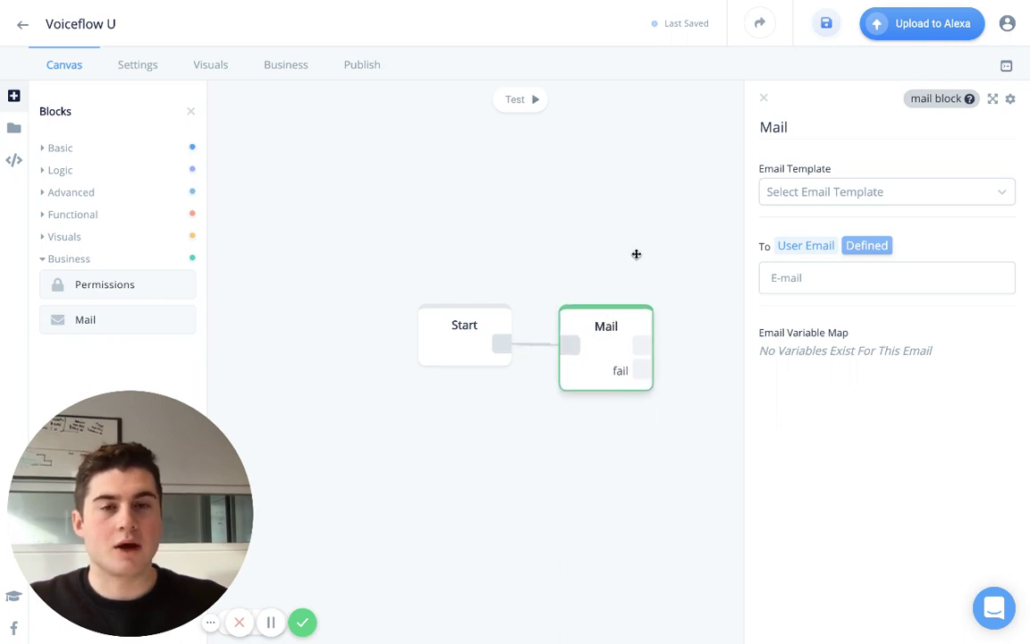
# Set the Mail block's email template to "Email about trip".
pyautogui.moveTo(643, 233); pyautogui.dragTo(610, 230)
pyautogui.click(882, 193)
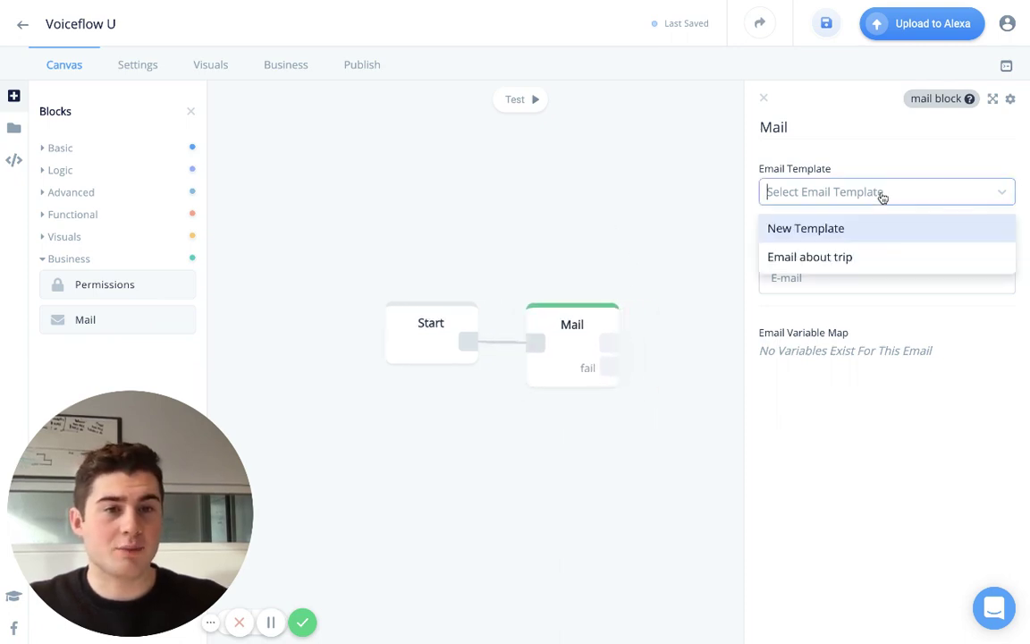
pyautogui.click(814, 264)
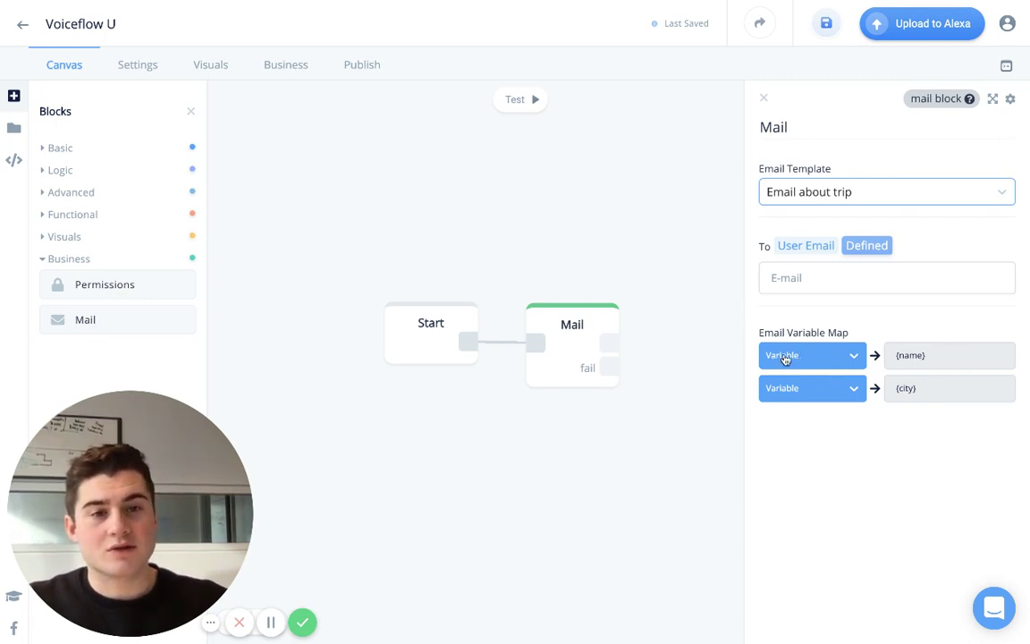
# Create a new global variable named "city".
pyautogui.click(13, 160)
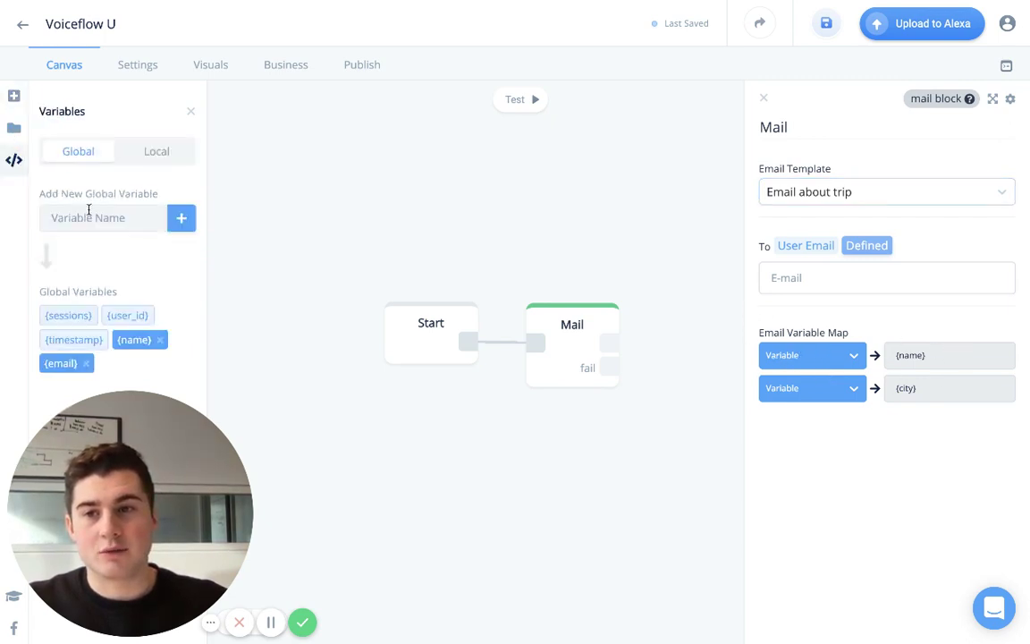
pyautogui.click(90, 215)
pyautogui.write('city')
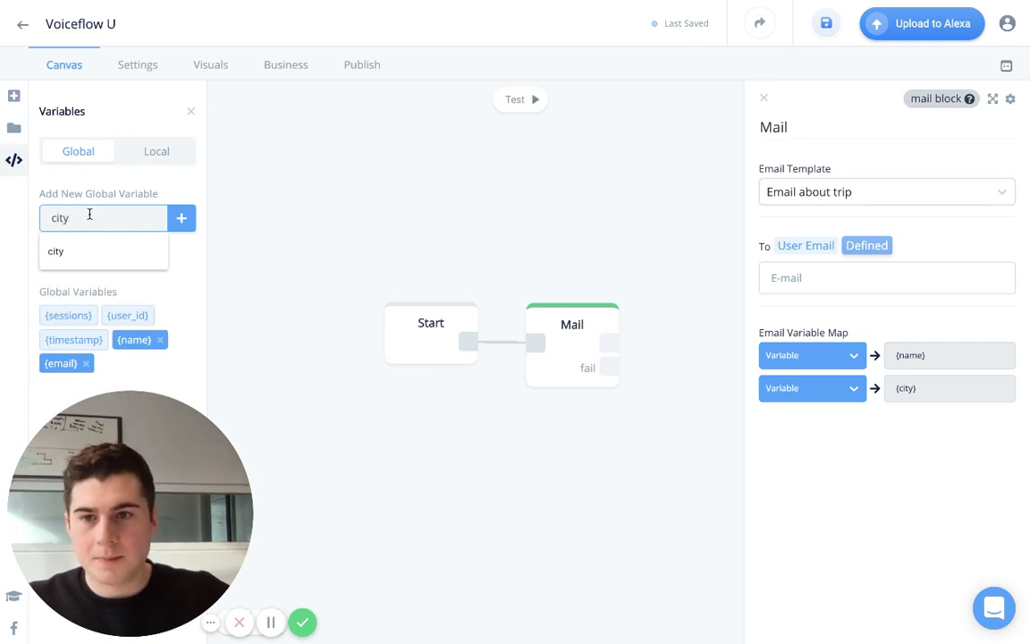
pyautogui.press('Return')
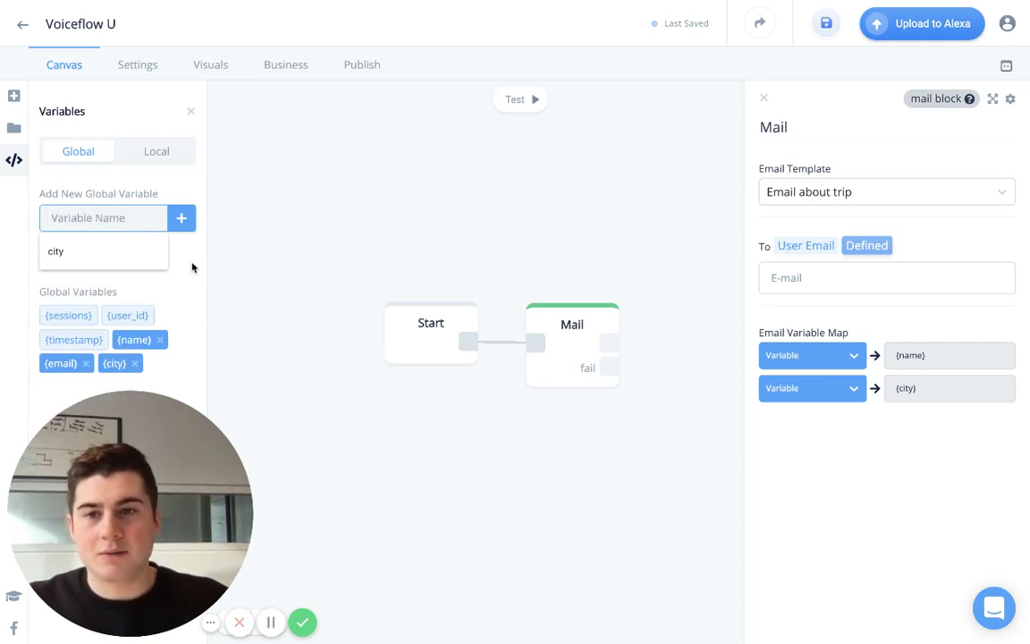
# Map the {name} and {city} variables to the matching email variables and set the Mail block's recipient to User Email.
pyautogui.click(803, 361)
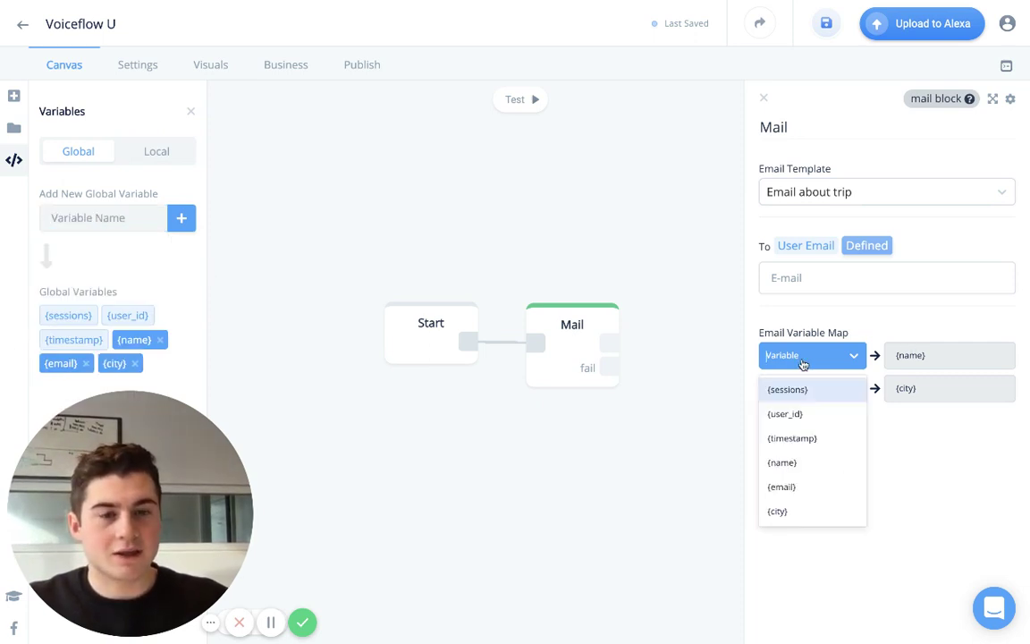
pyautogui.click(792, 465)
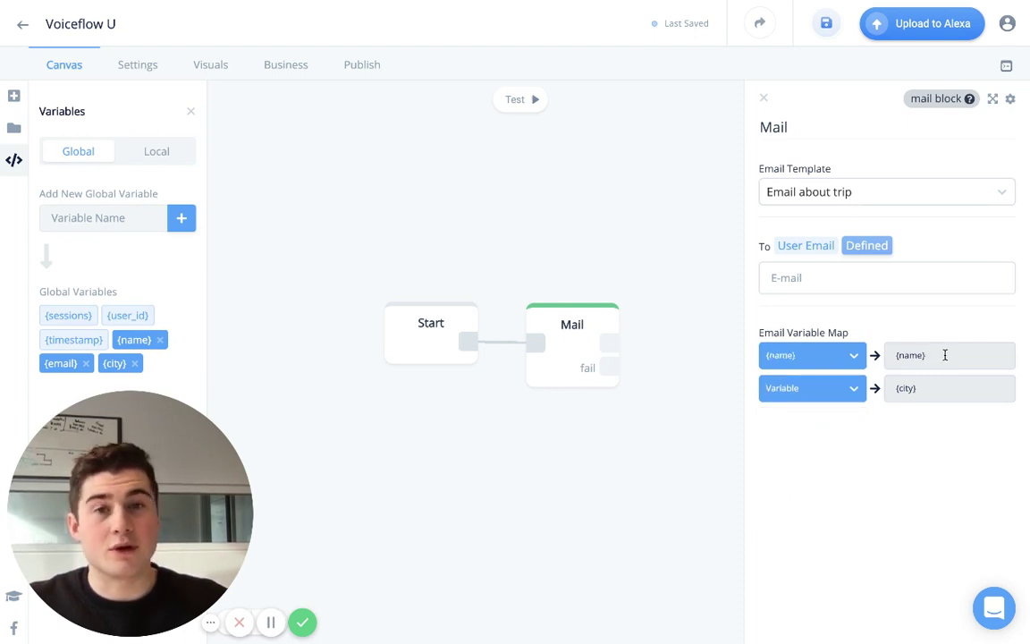
pyautogui.click(825, 390)
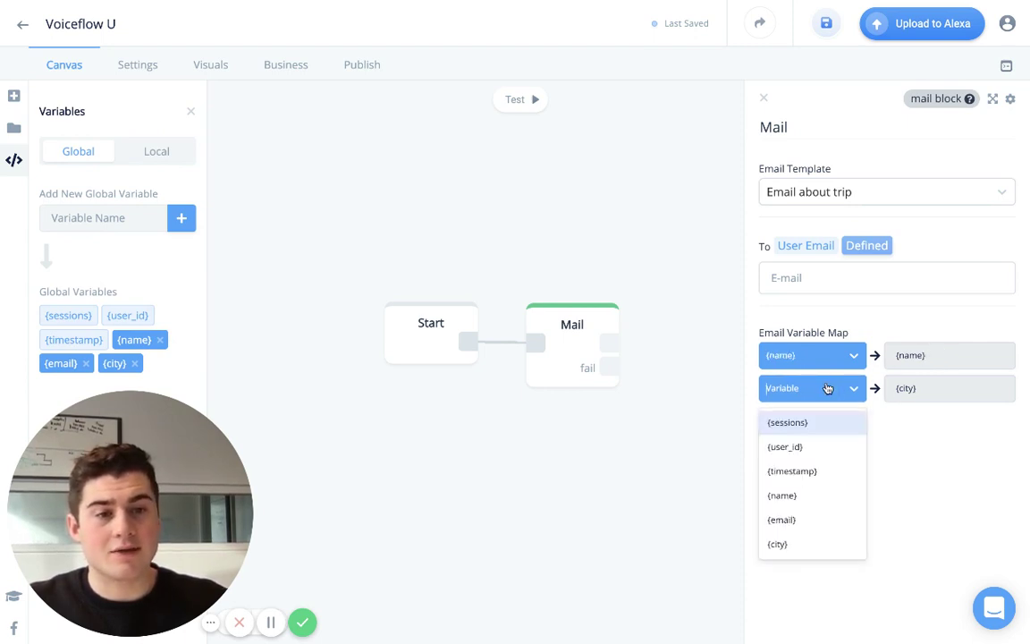
pyautogui.click(785, 546)
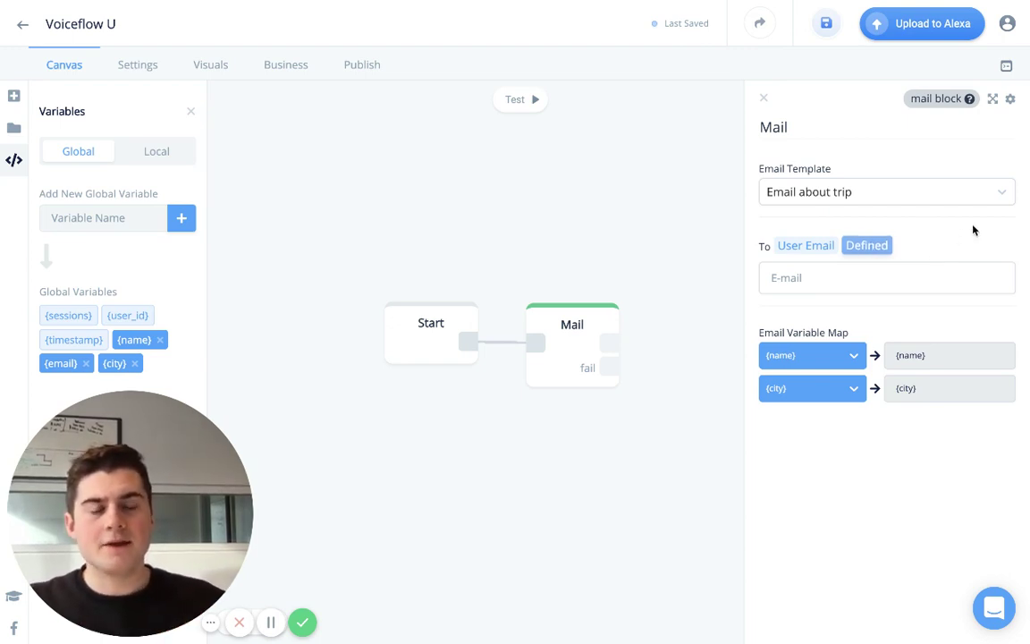
pyautogui.click(807, 247)
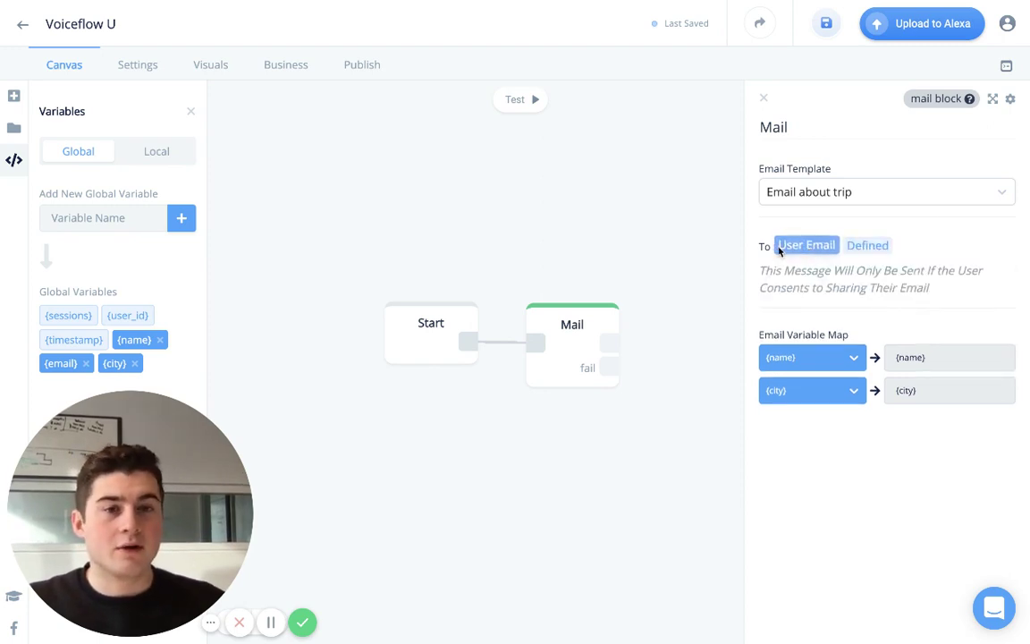
pyautogui.moveTo(660, 250); pyautogui.dragTo(628, 201)
pyautogui.scroll(1, 628, 201)
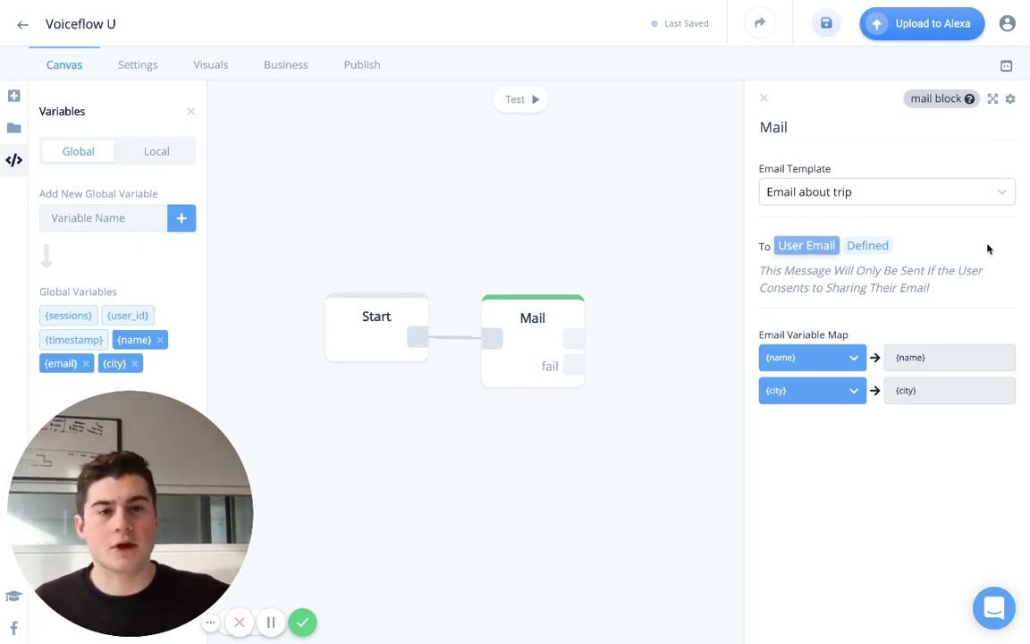
pyautogui.moveTo(660, 235); pyautogui.dragTo(665, 206)
pyautogui.scroll(-2, 621, 233)
pyautogui.scroll(2, 661, 225)
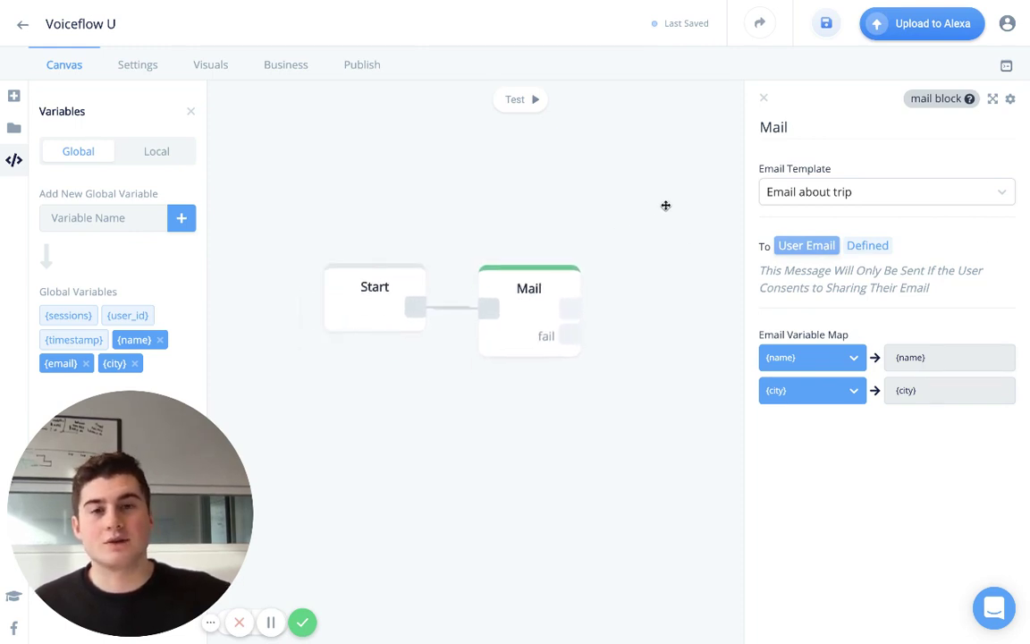
pyautogui.scroll(1, 665, 205)
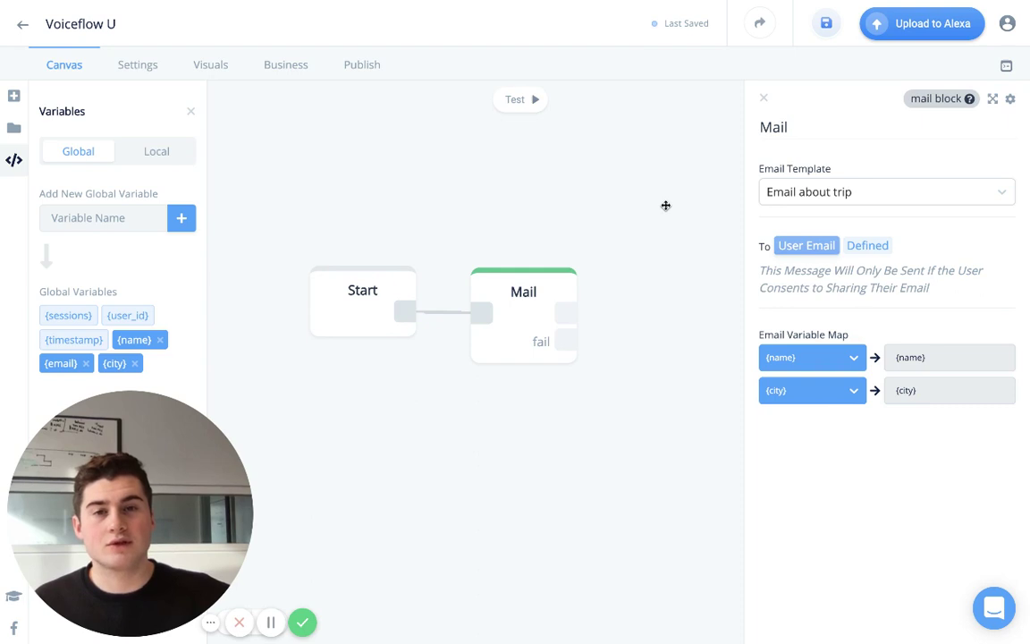
pyautogui.click(524, 291)
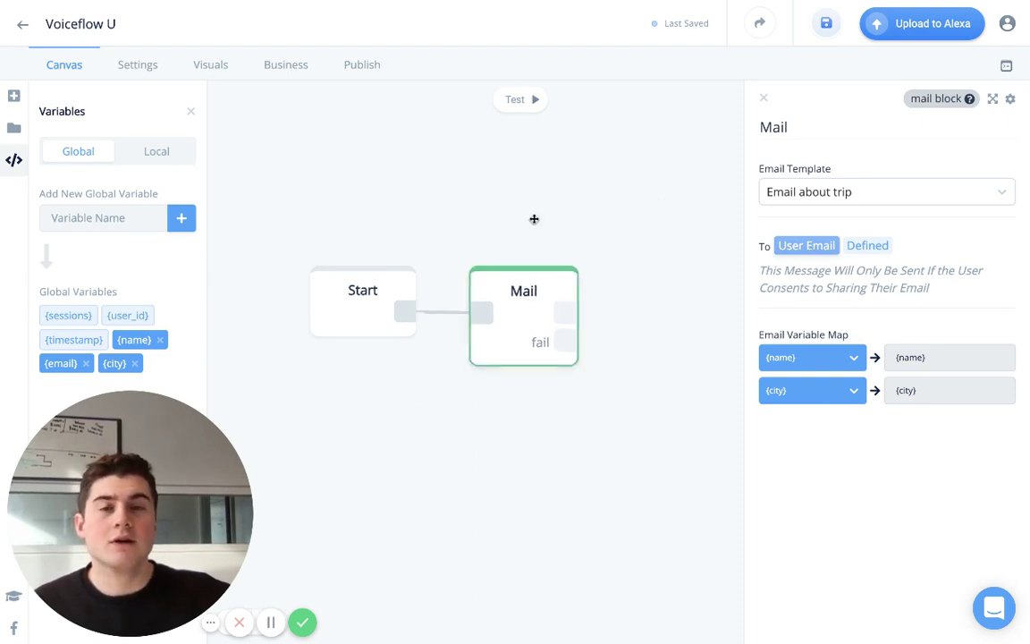
pyautogui.scroll(-2, 534, 218)
pyautogui.moveTo(534, 218); pyautogui.dragTo(488, 217)
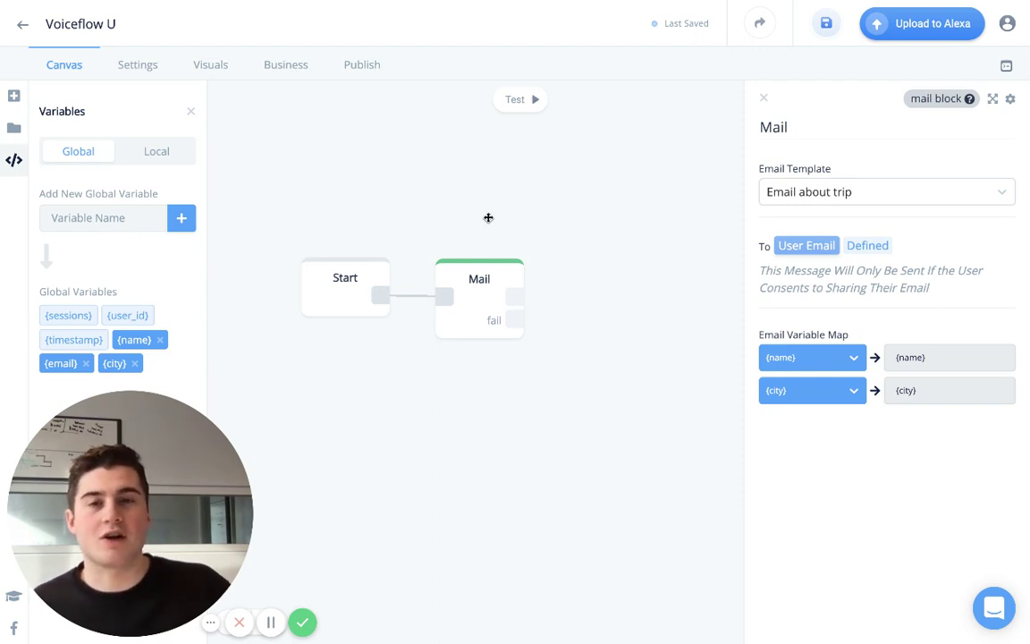
pyautogui.moveTo(489, 217); pyautogui.dragTo(575, 214)
pyautogui.scroll(1, 552, 214)
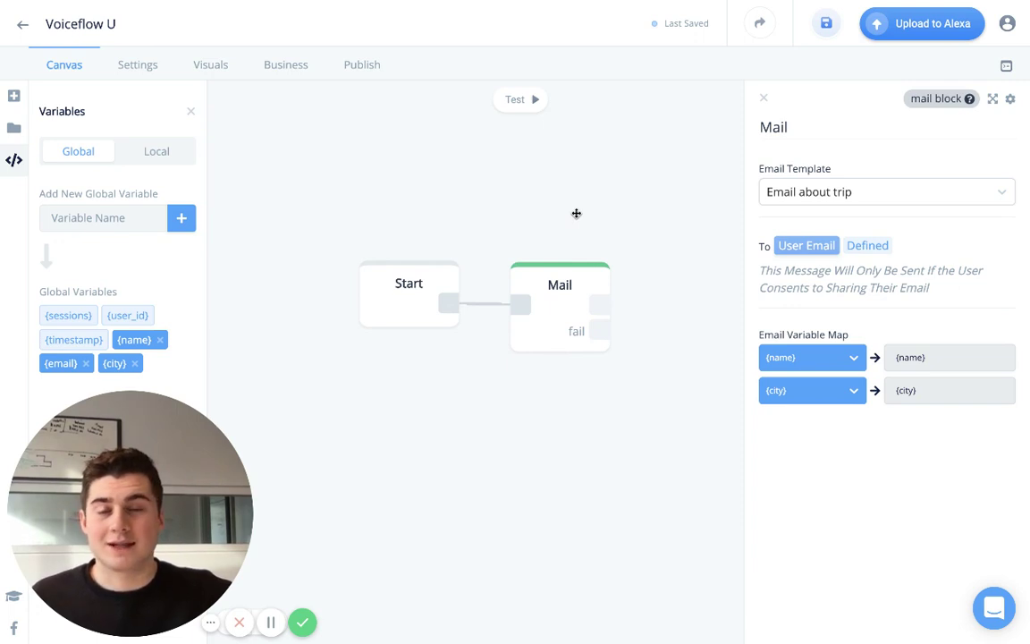
pyautogui.scroll(-1, 576, 213)
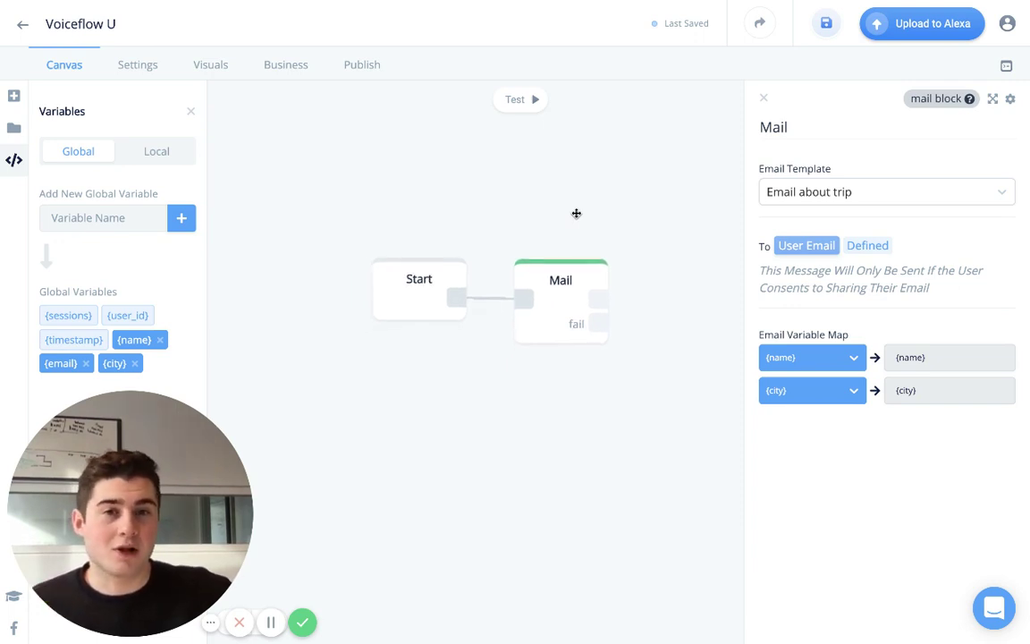
pyautogui.moveTo(576, 214); pyautogui.dragTo(559, 194)
pyautogui.scroll(1, 553, 195)
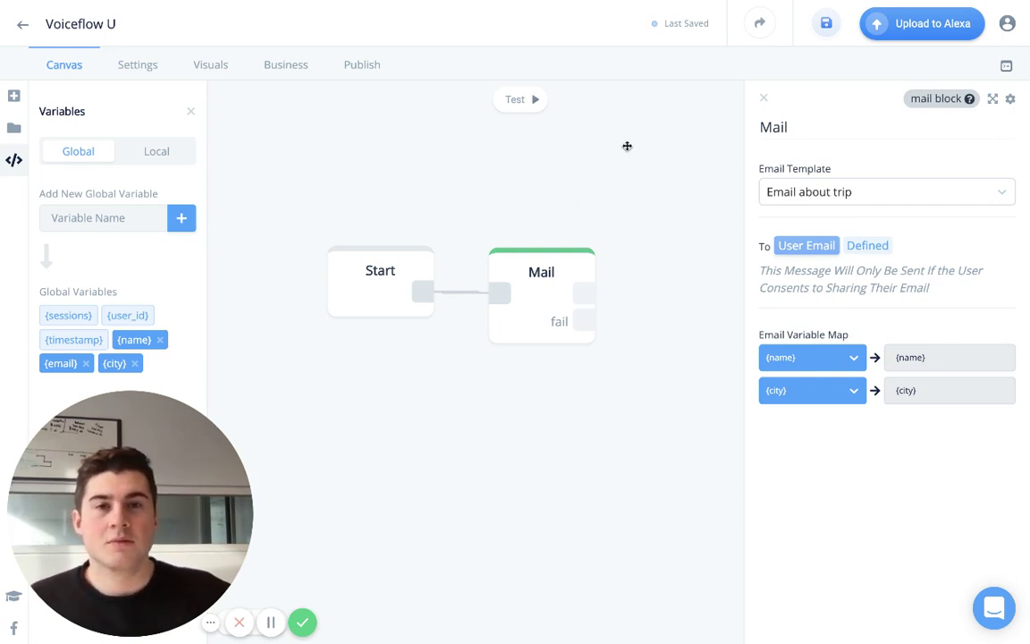
pyautogui.scroll(-1, 658, 142)
pyautogui.moveTo(657, 143); pyautogui.dragTo(657, 154)
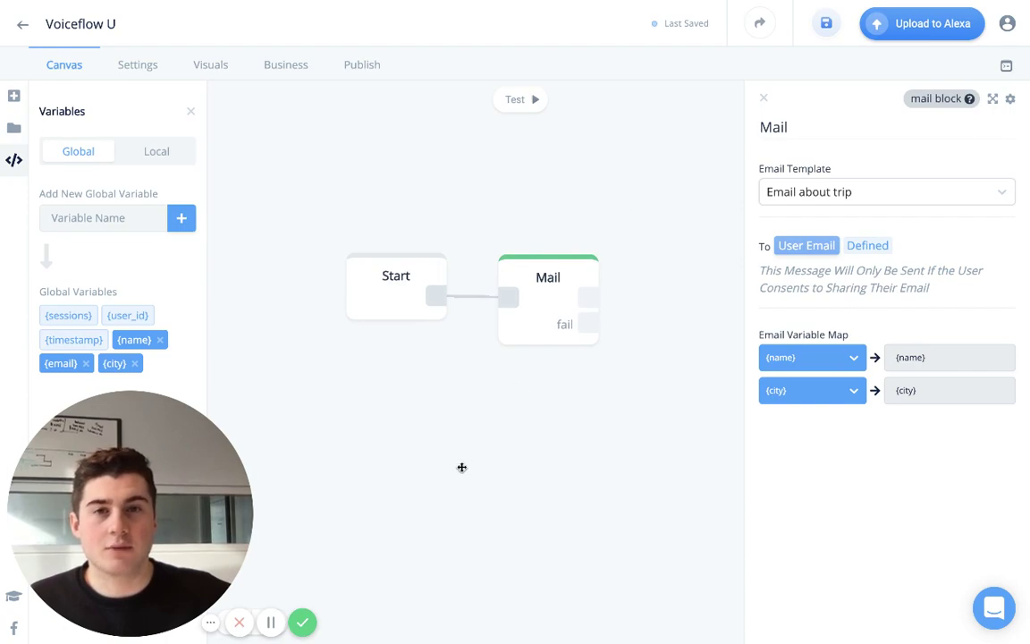